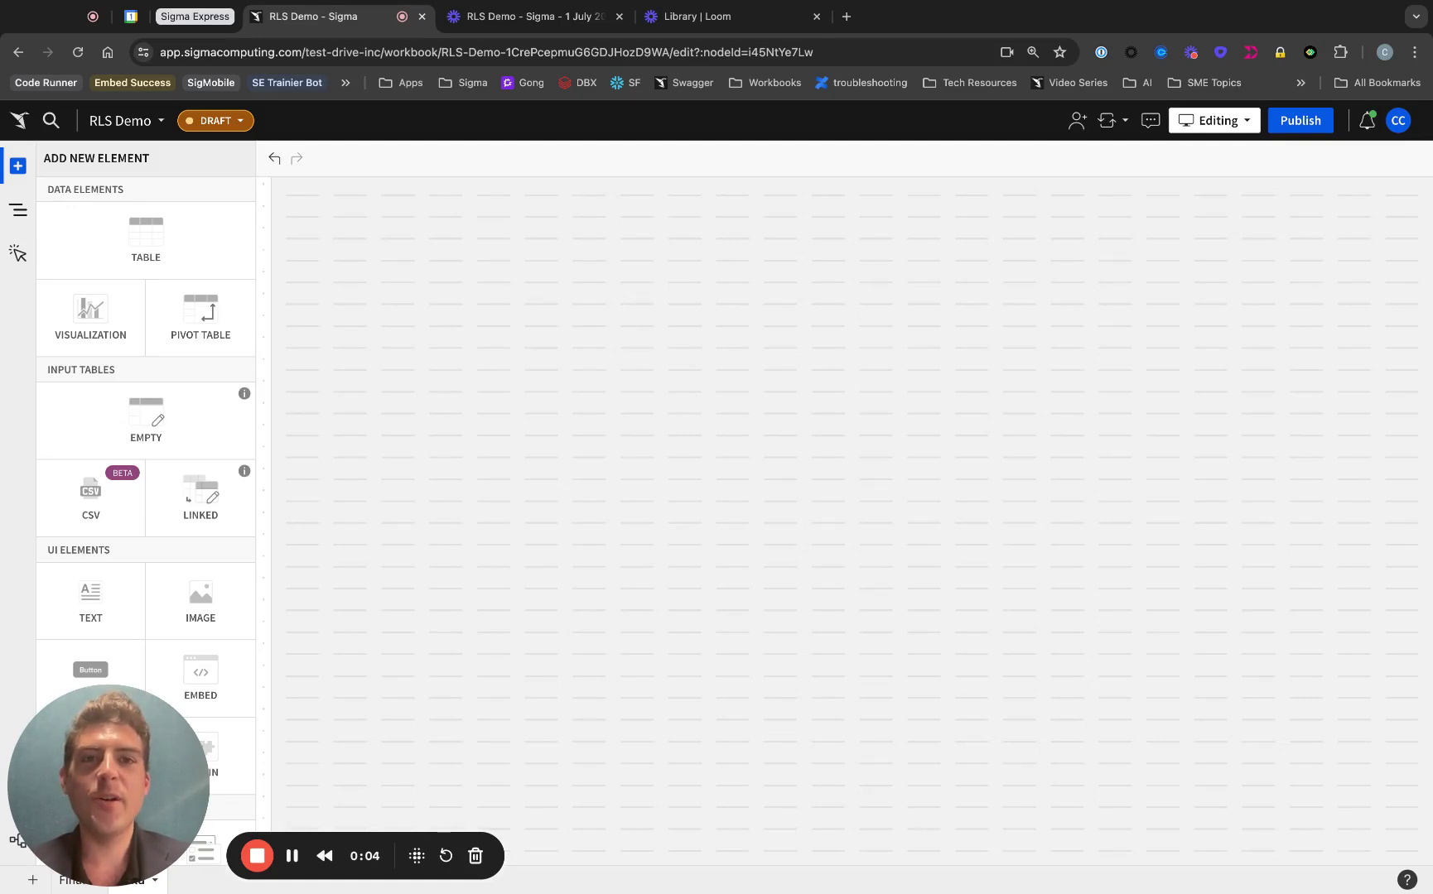
Step: Add a table element sourced from PLUGS_ELECTRONICS_HANDS_ON_LAB_DATA
click(136, 253)
click(411, 358)
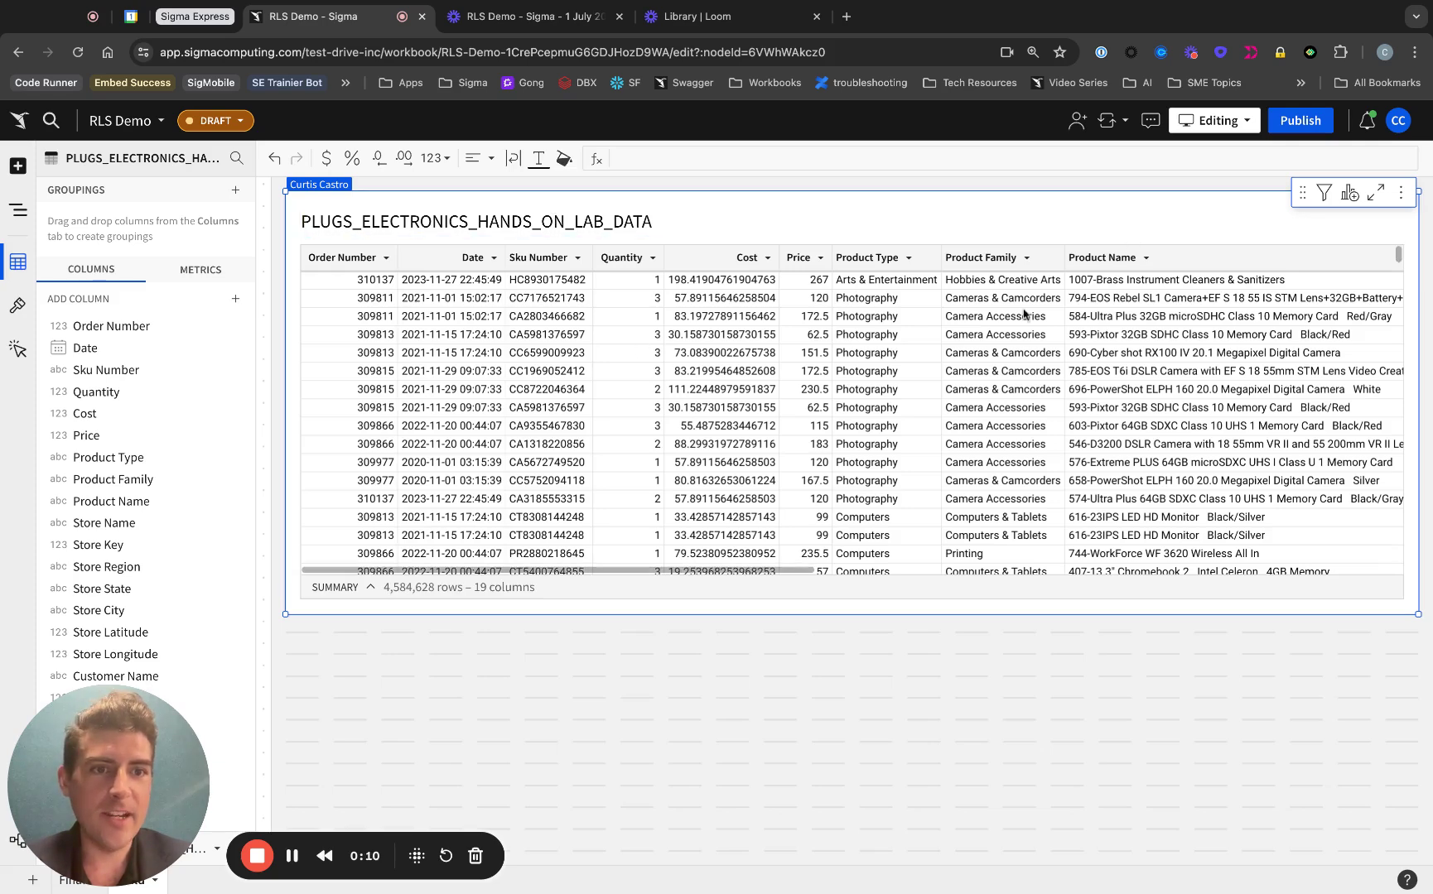
scroll(1008, 321, right, 10)
Step: Extract the CUST_EMAIL field from Cust Json as a new column
click(1068, 258)
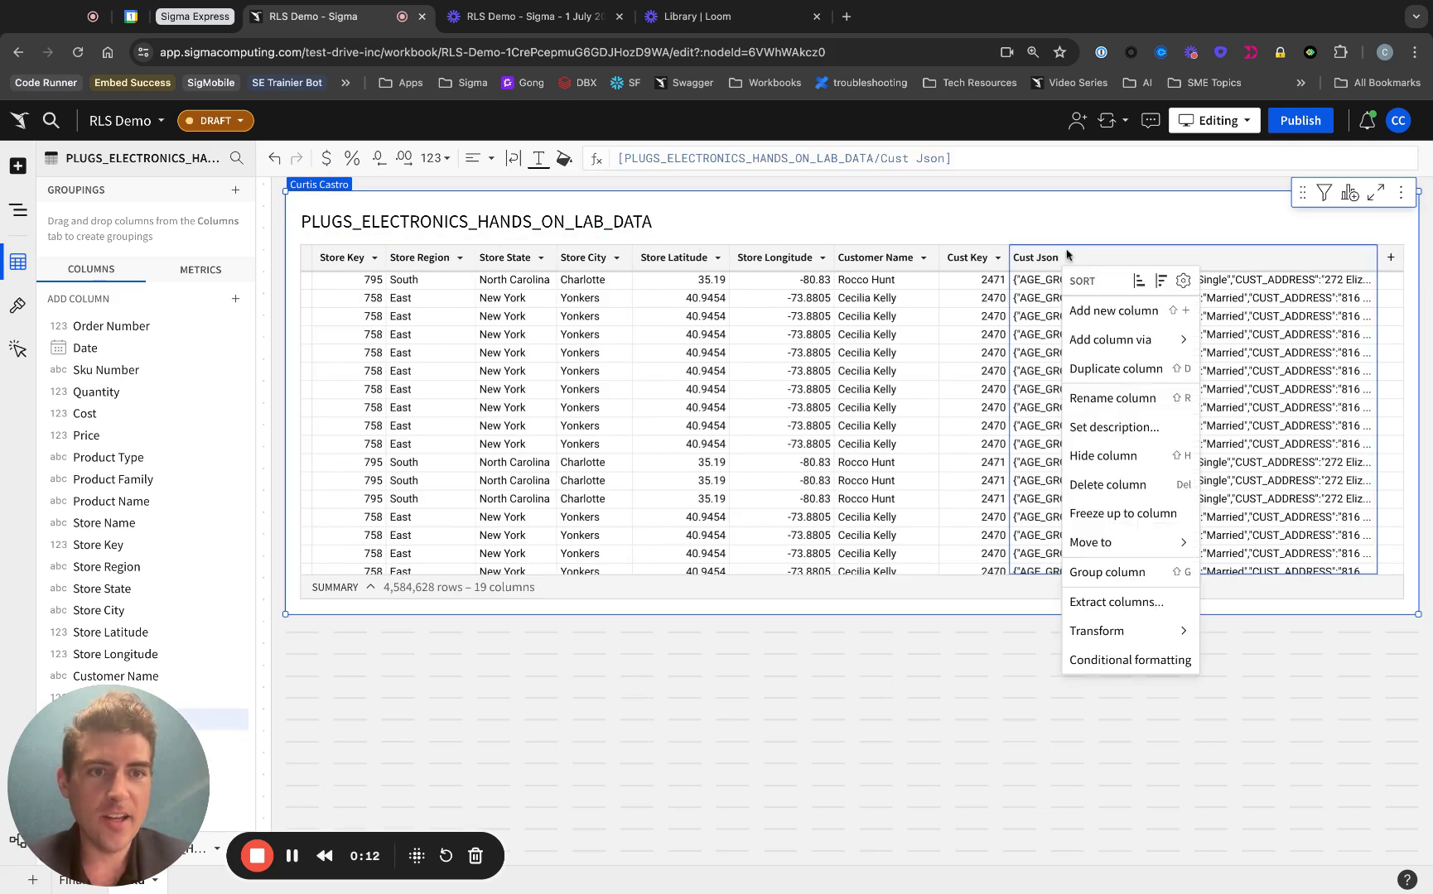
click(1106, 603)
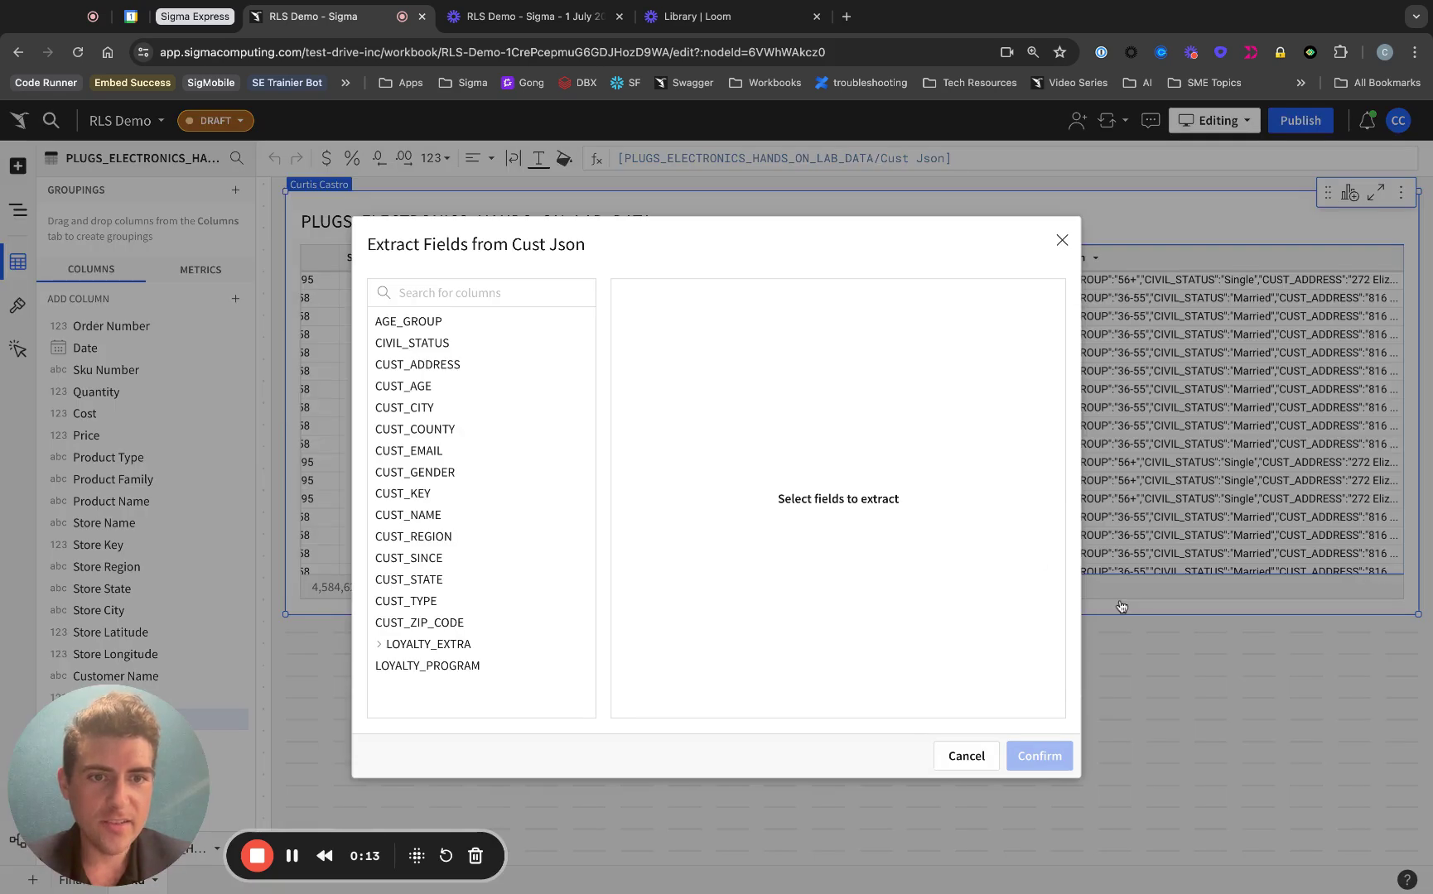
text(ema)
click(443, 321)
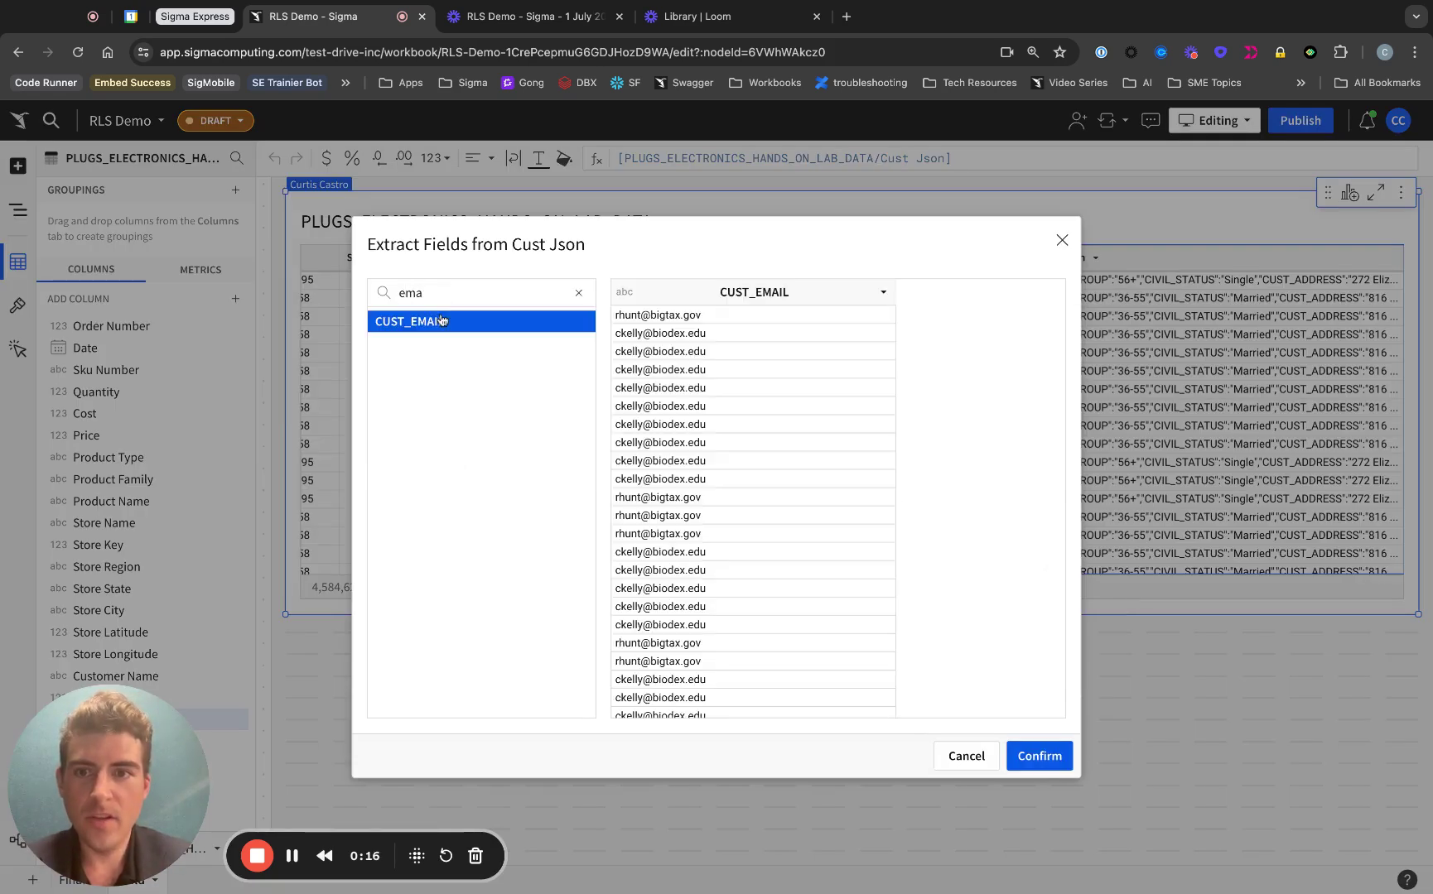
click(1042, 756)
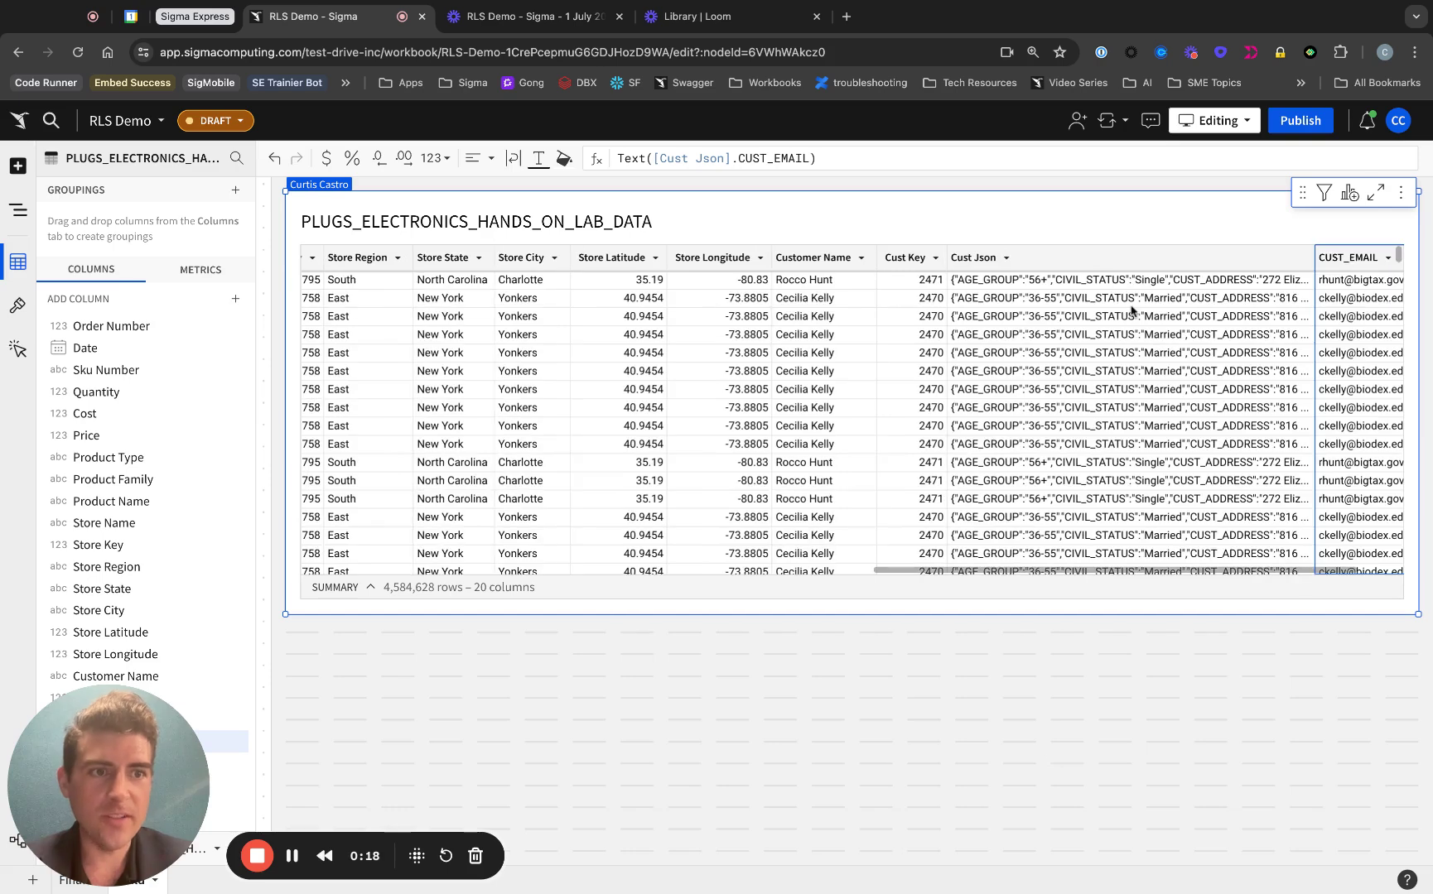
Step: Delete the columns from Sku Number through Cust Json
click(1113, 257)
scroll(1114, 256, left, 3)
scroll(1113, 257, left, 5)
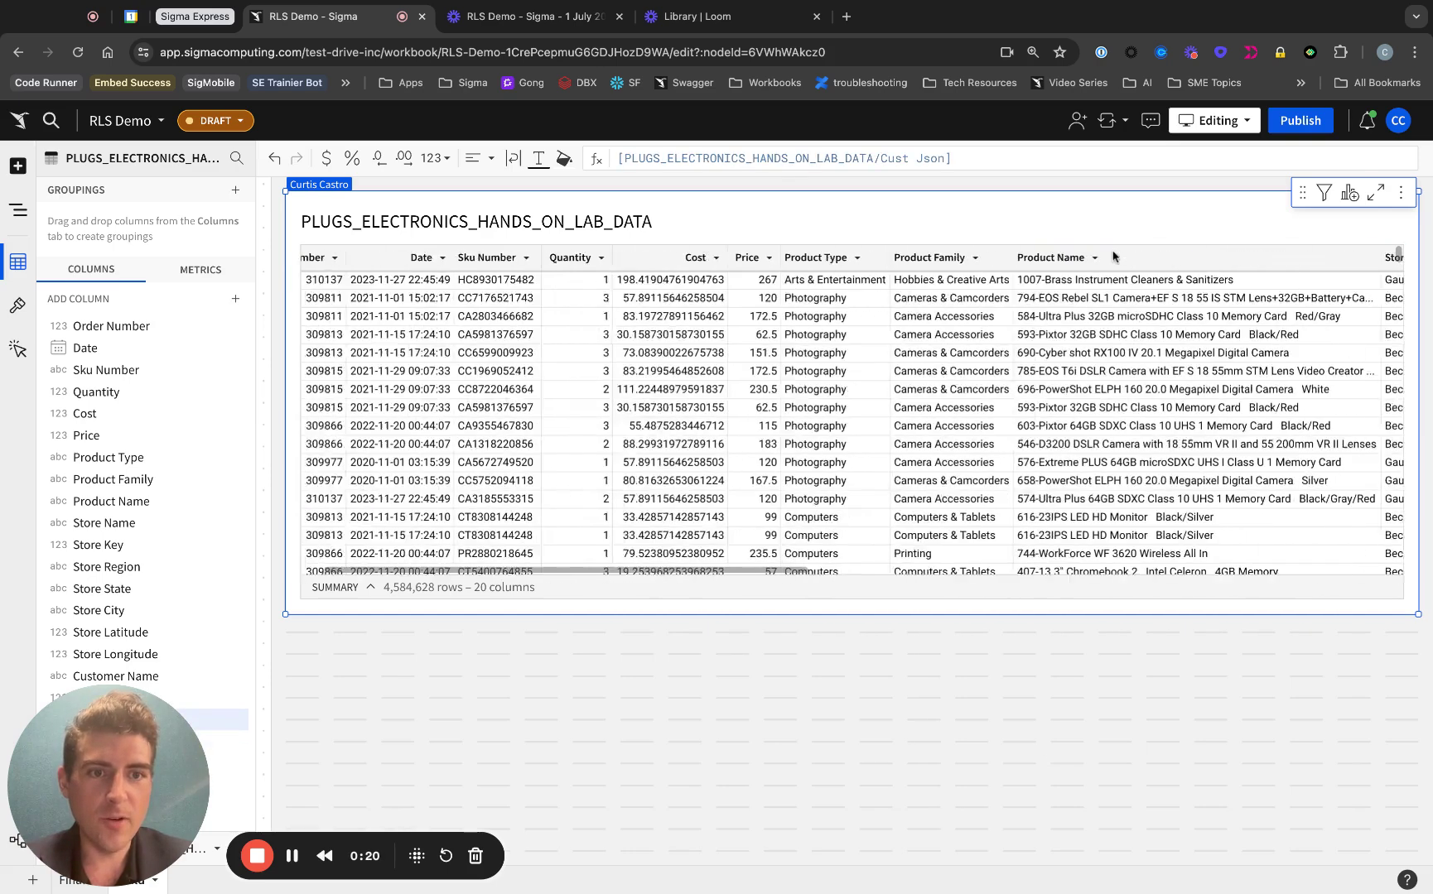
shift+click(536, 263)
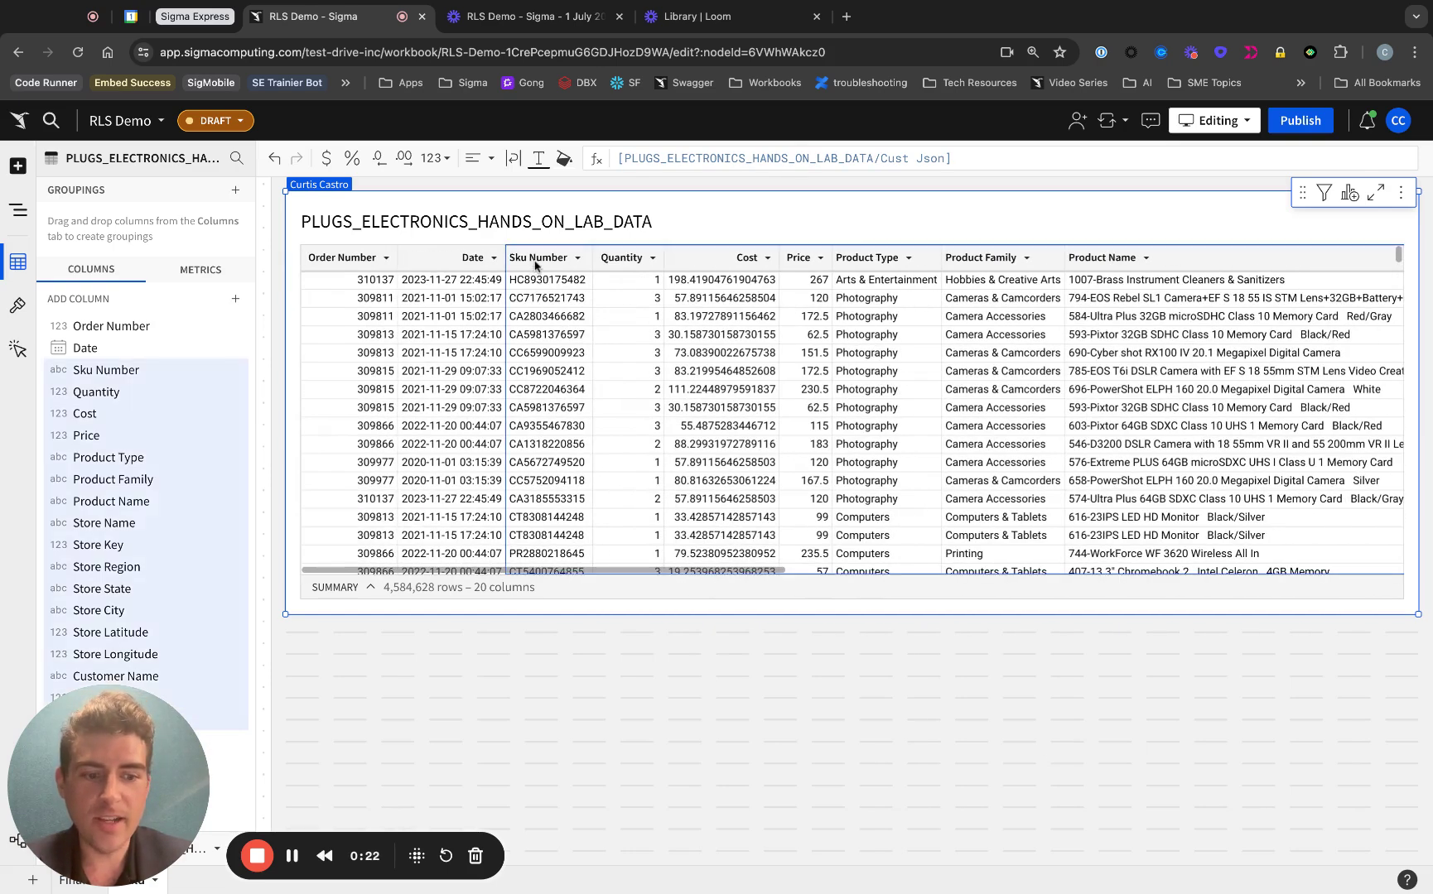
key(Delete)
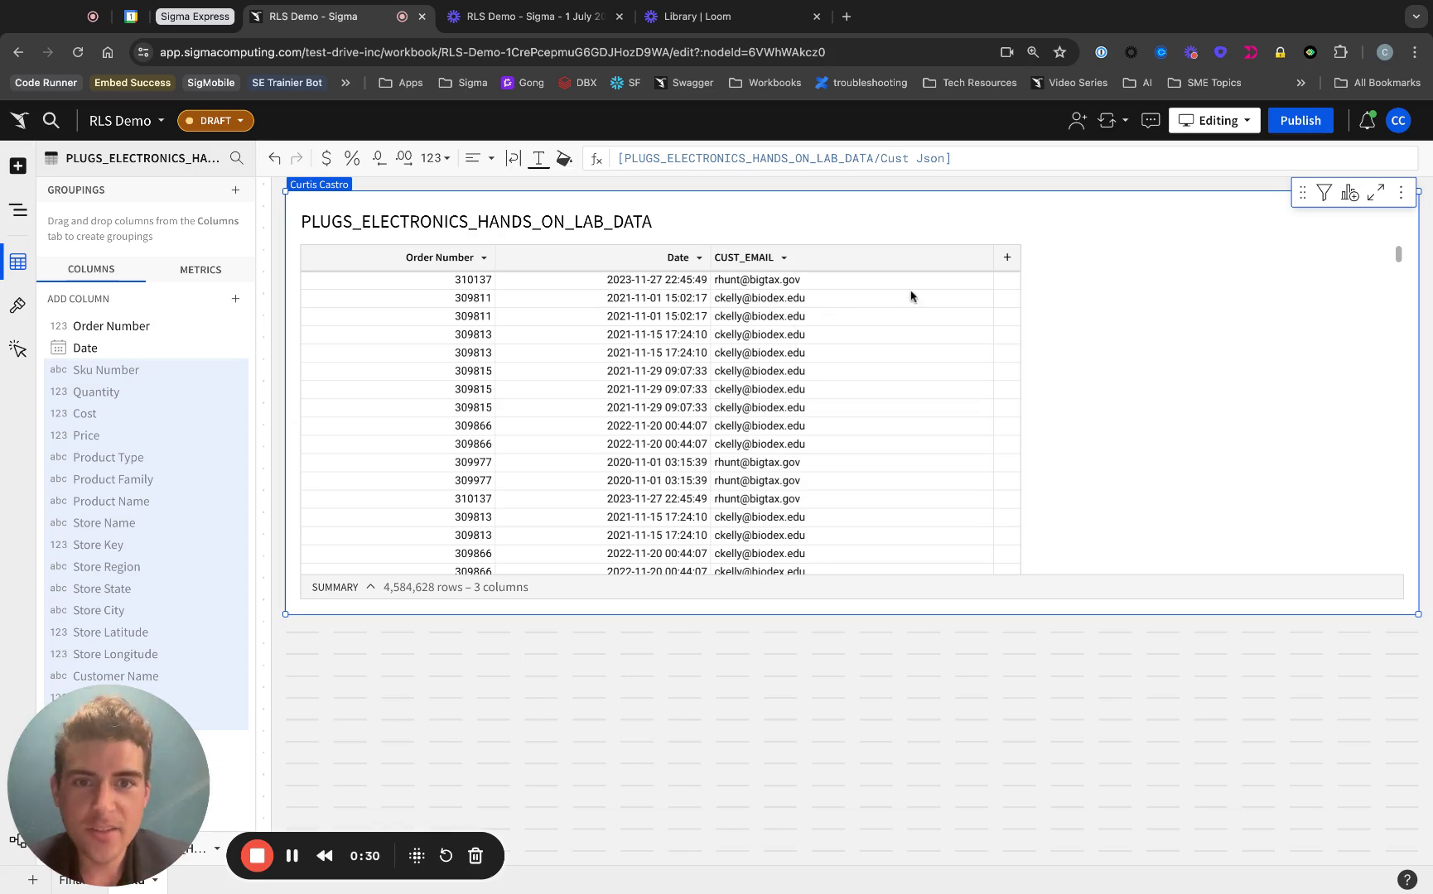
Step: Add a calculated column with the formula CurrentUserEmail()
click(1007, 257)
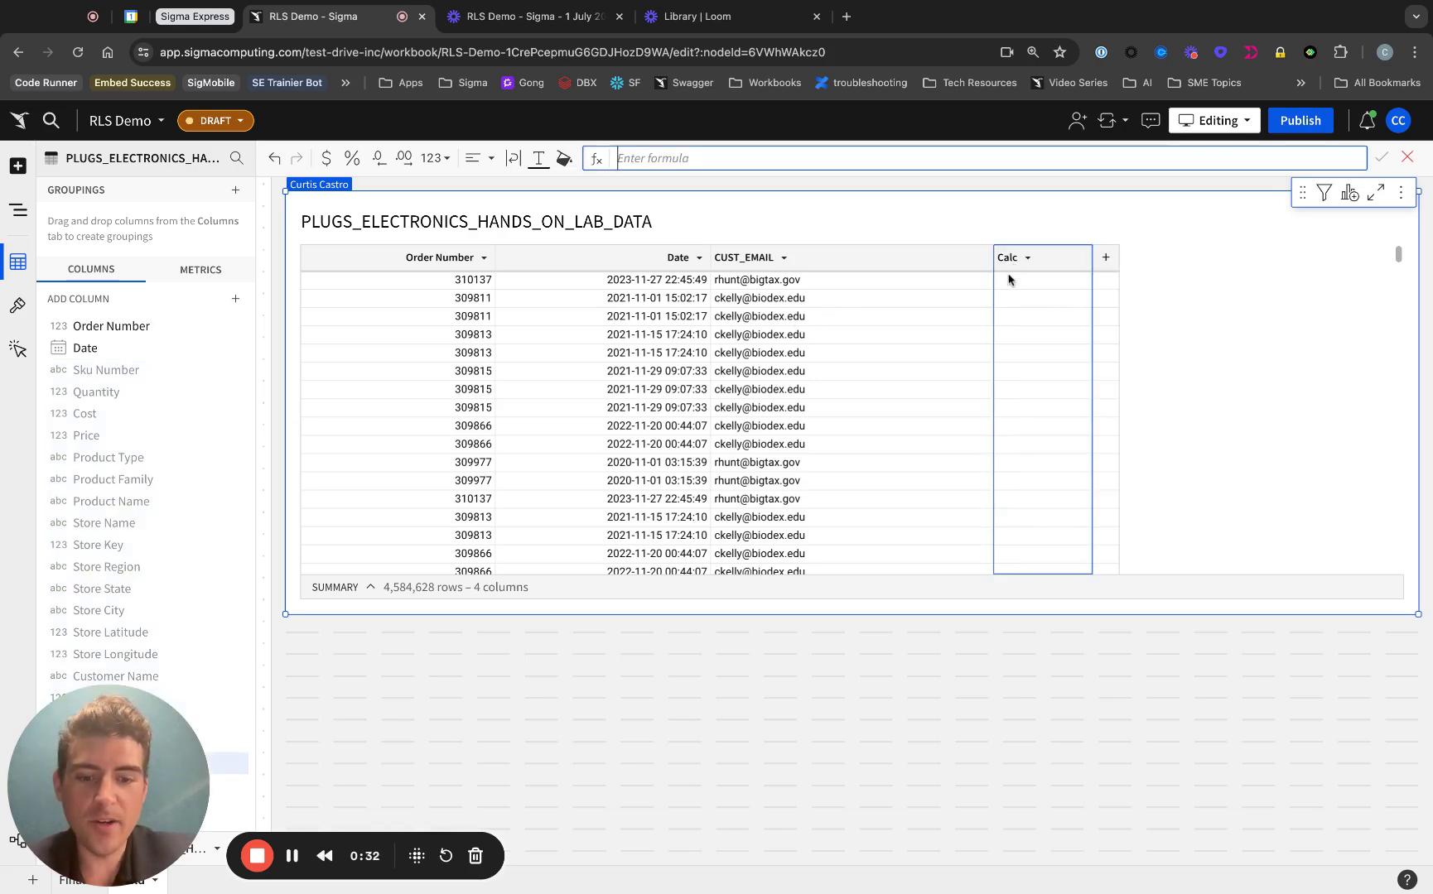
text(curr)
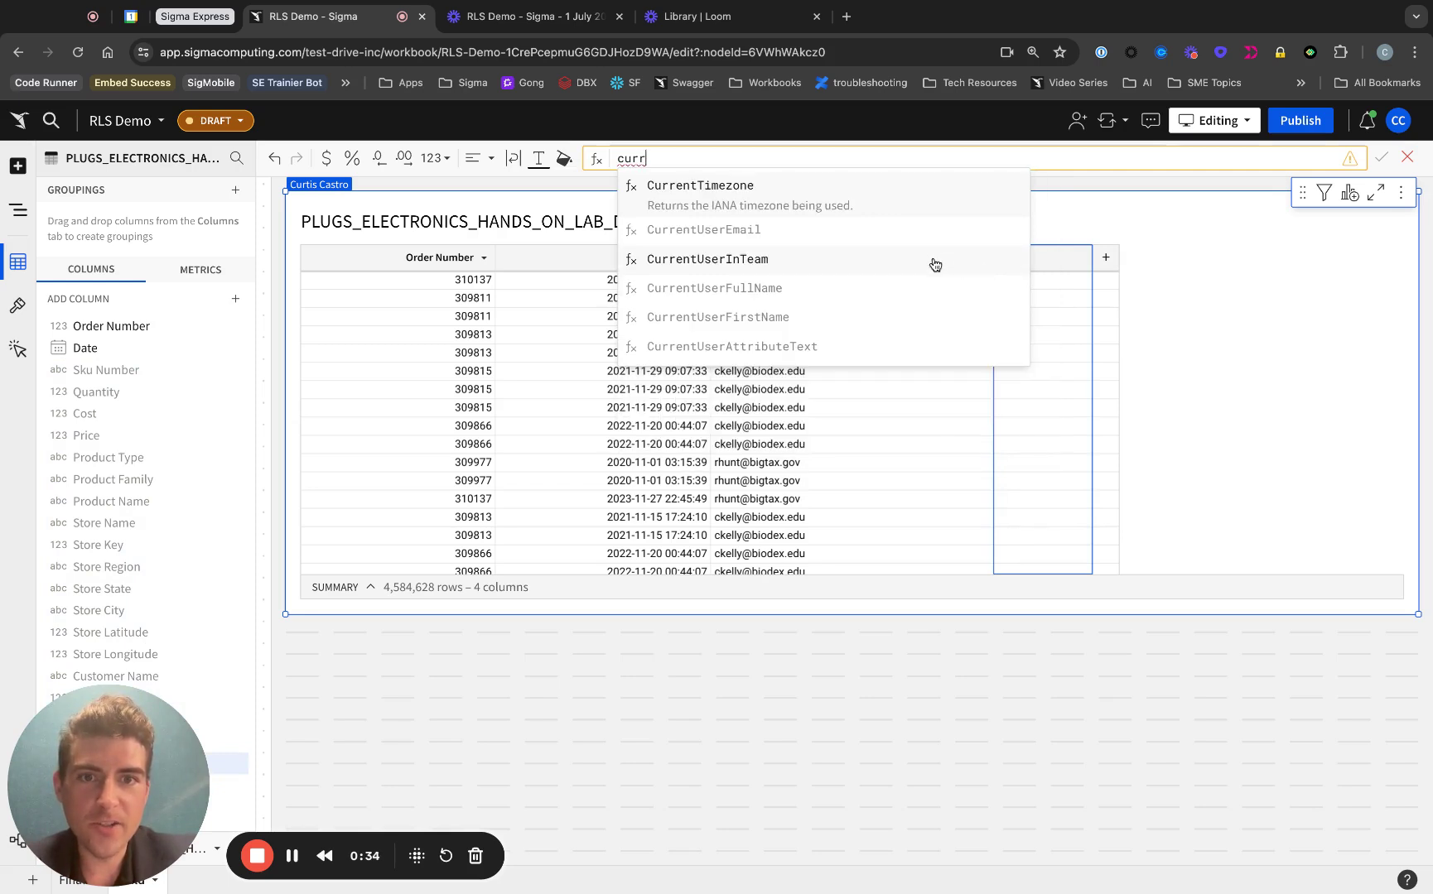
click(928, 233)
key(Return)
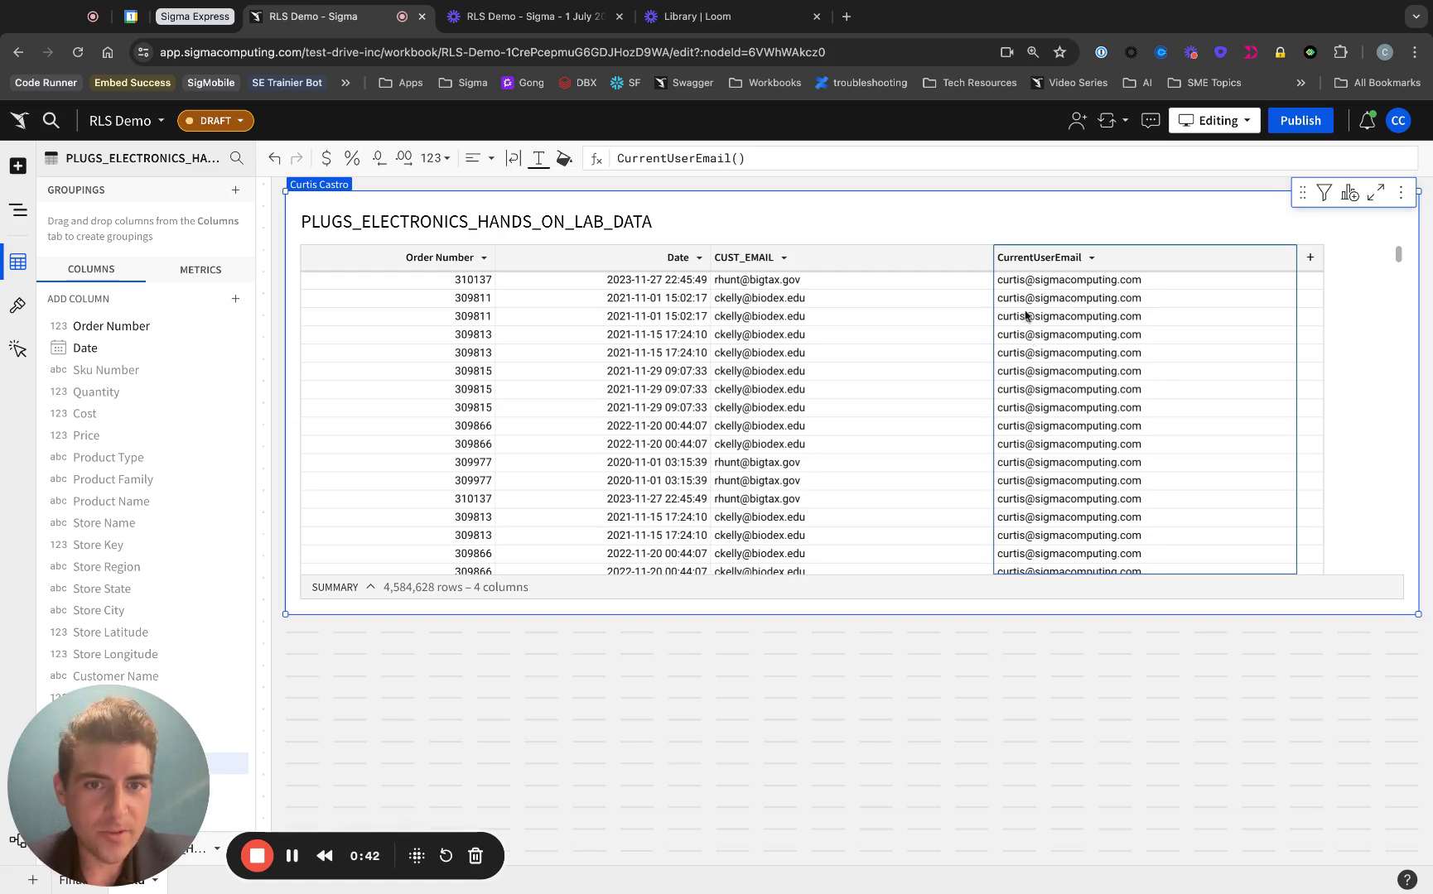
Step: Compare CurrentUserEmail() to the author's email address and keep only True rows
click(926, 159)
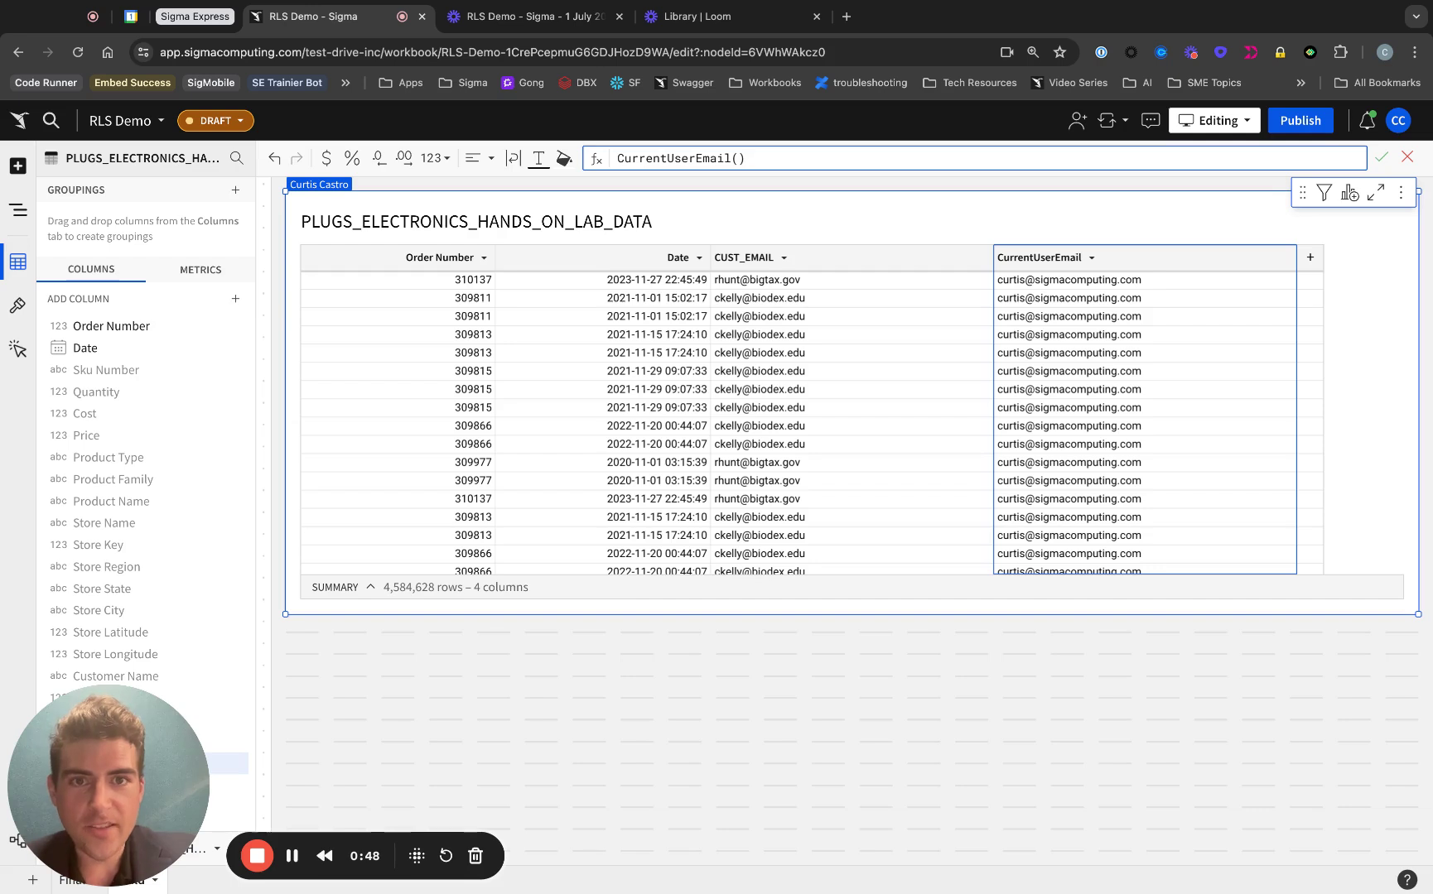
text(= )
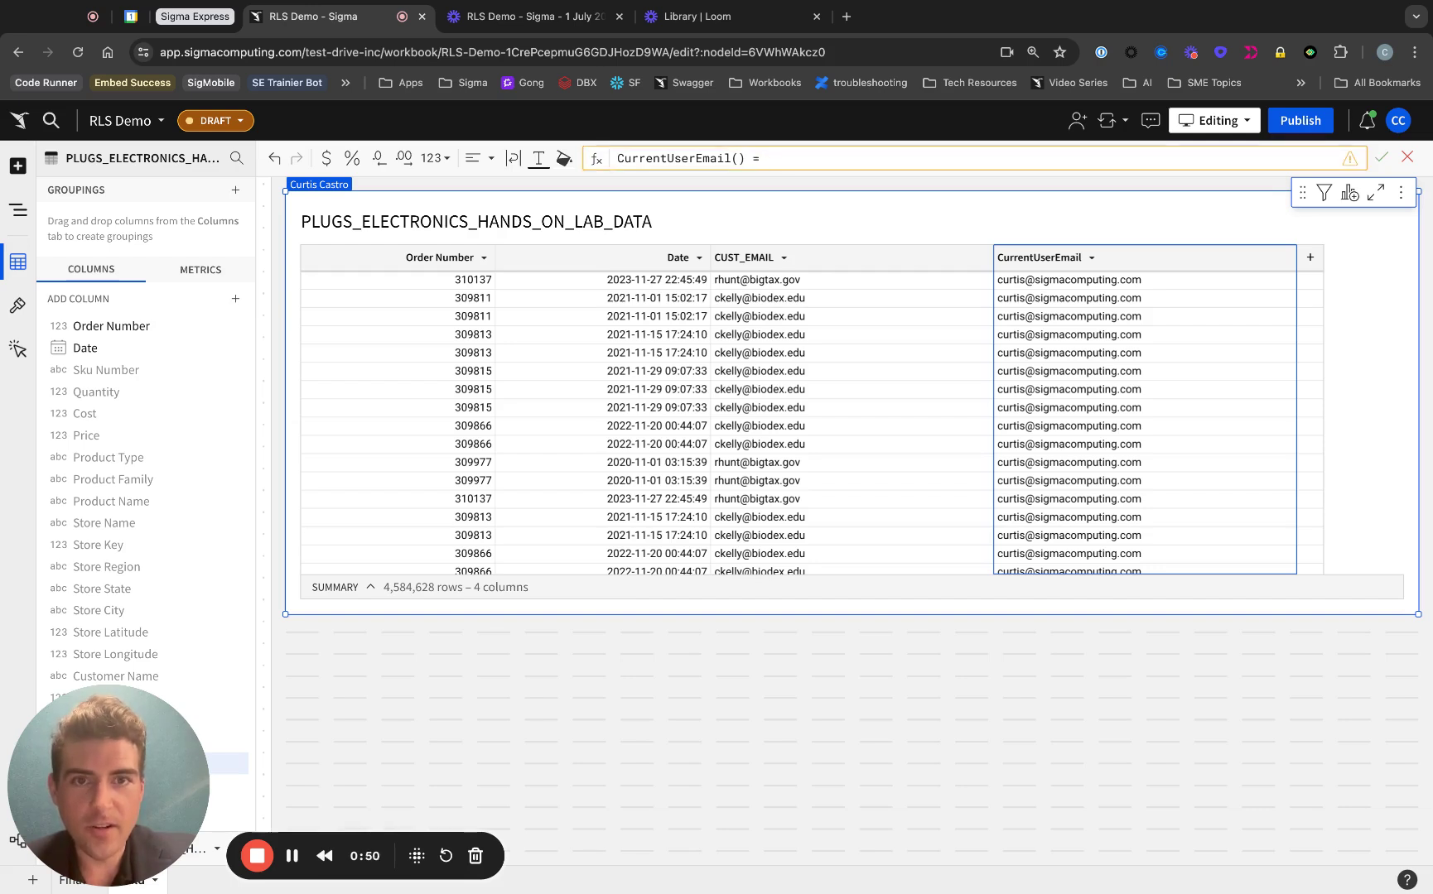
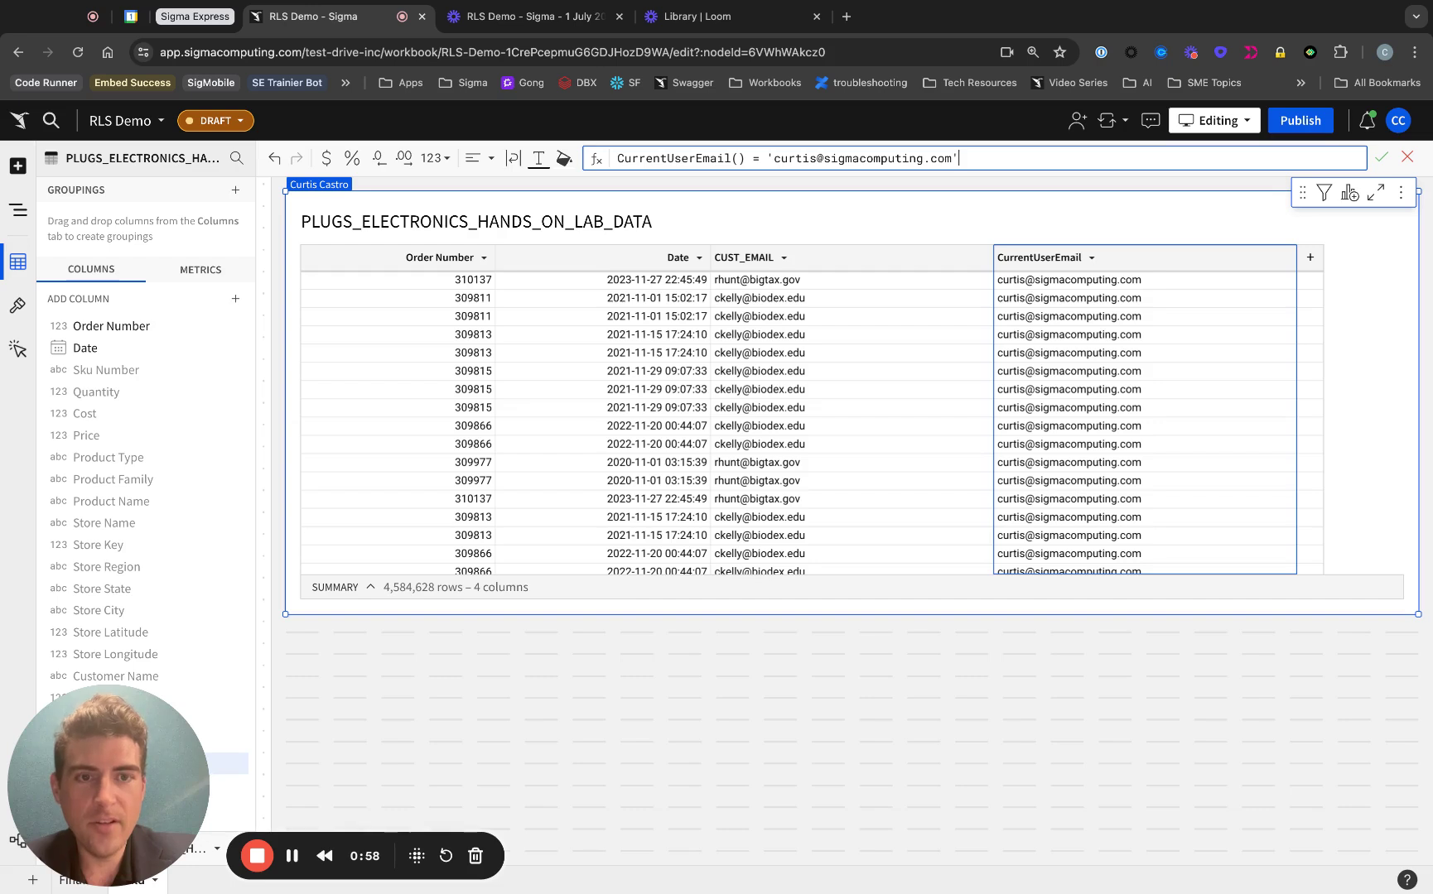
key(Return)
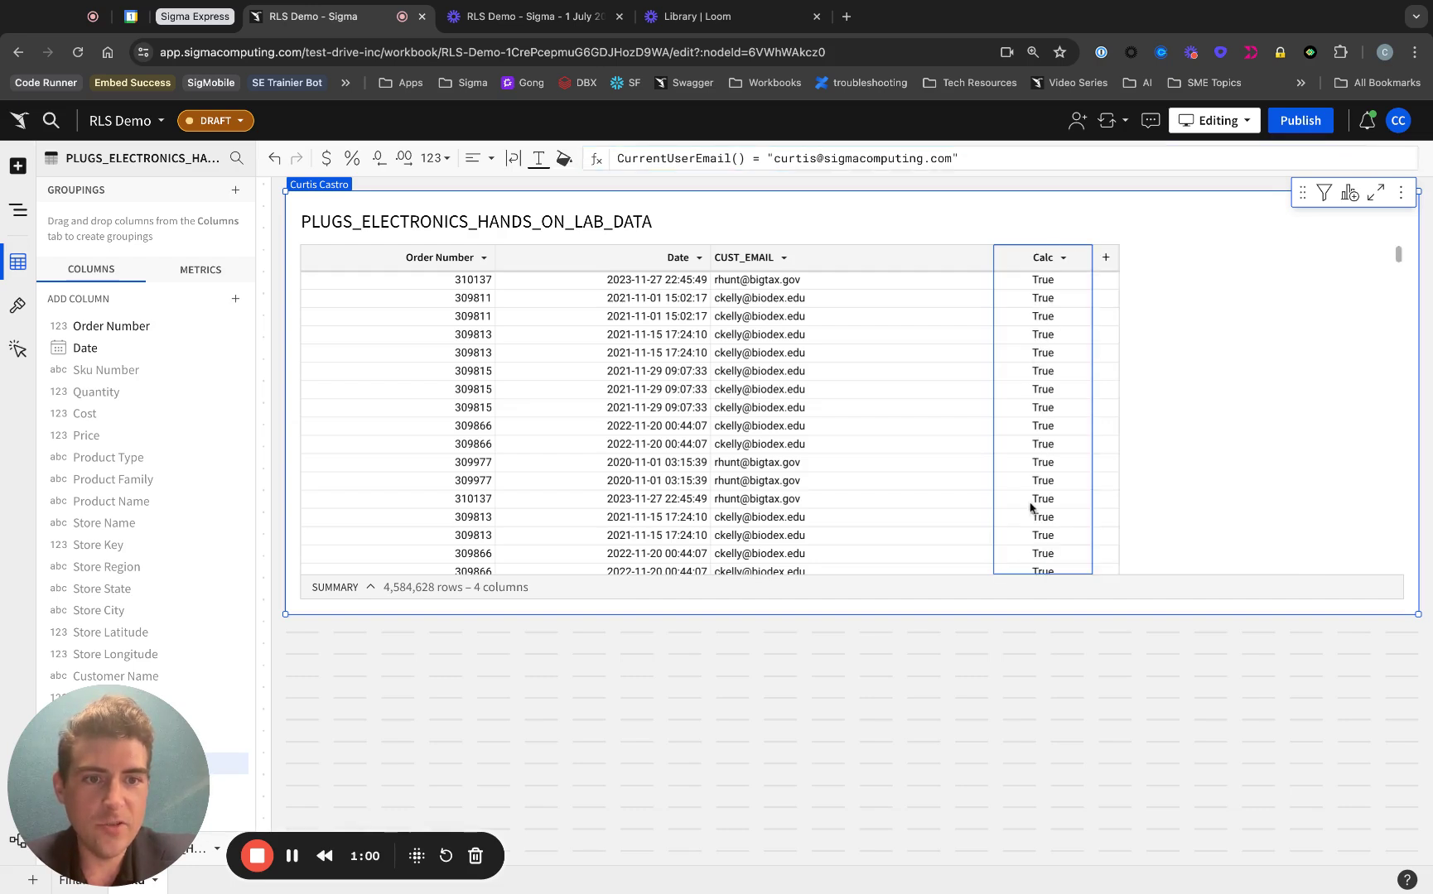
right_click(1040, 282)
click(1056, 294)
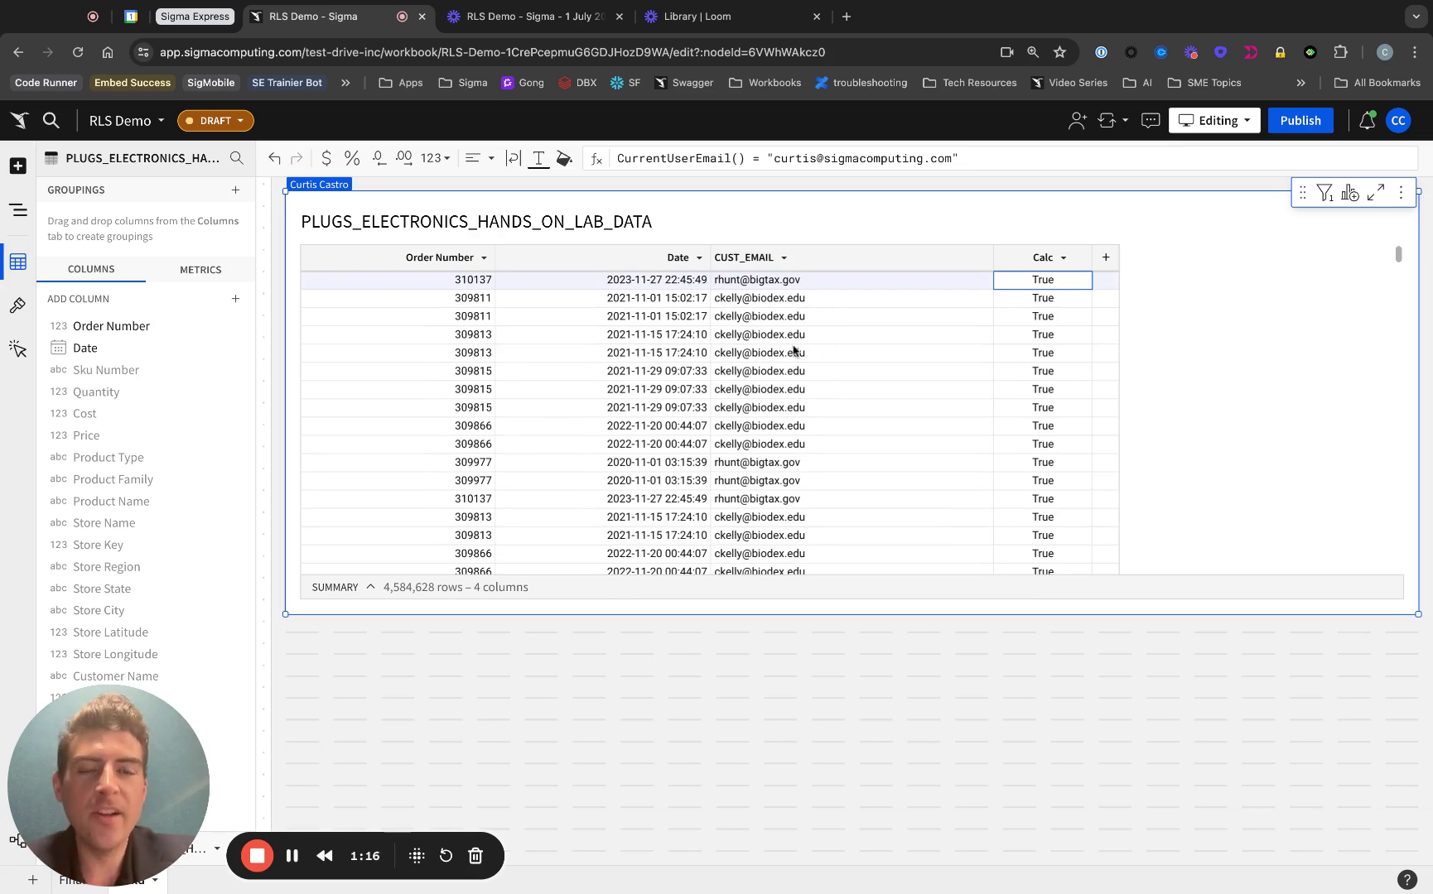
Step: Append 'or CurrentUserEmail() = [CUST_EMAIL]' to the Calc formula
click(1010, 157)
text(or )
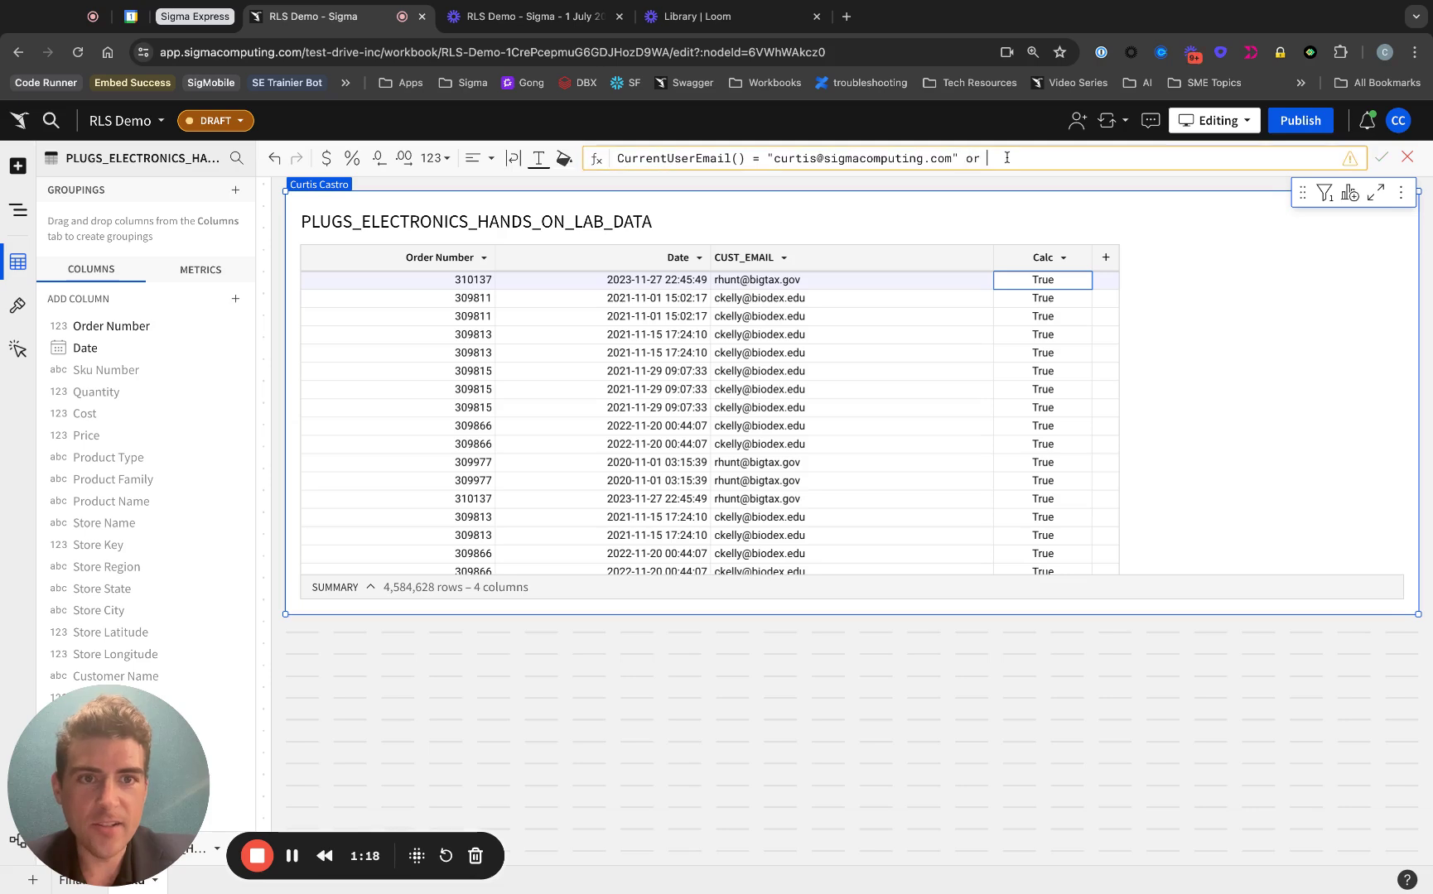
text(currt)
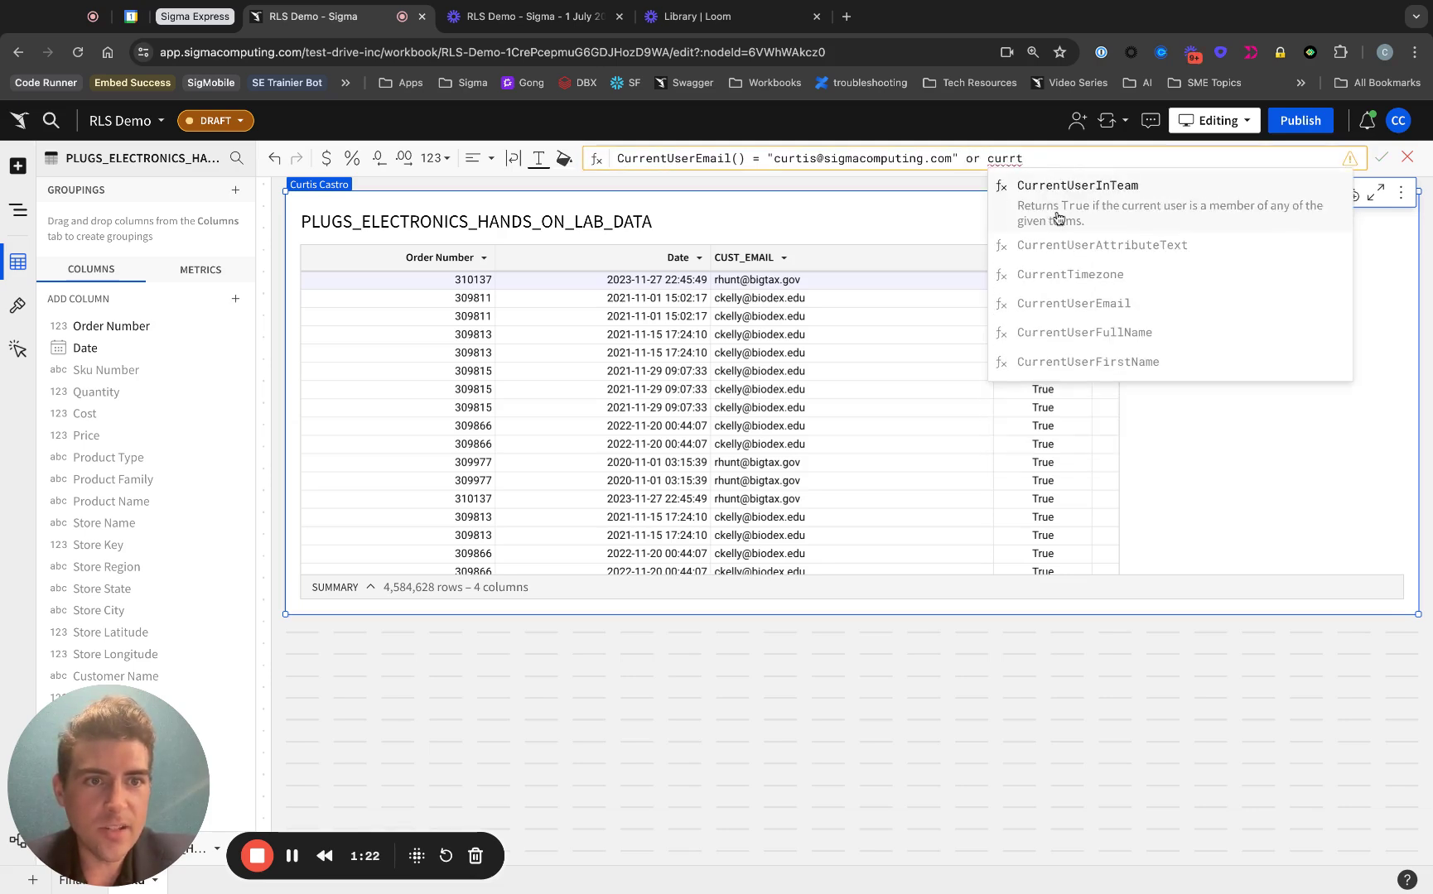
click(1086, 303)
text() =)
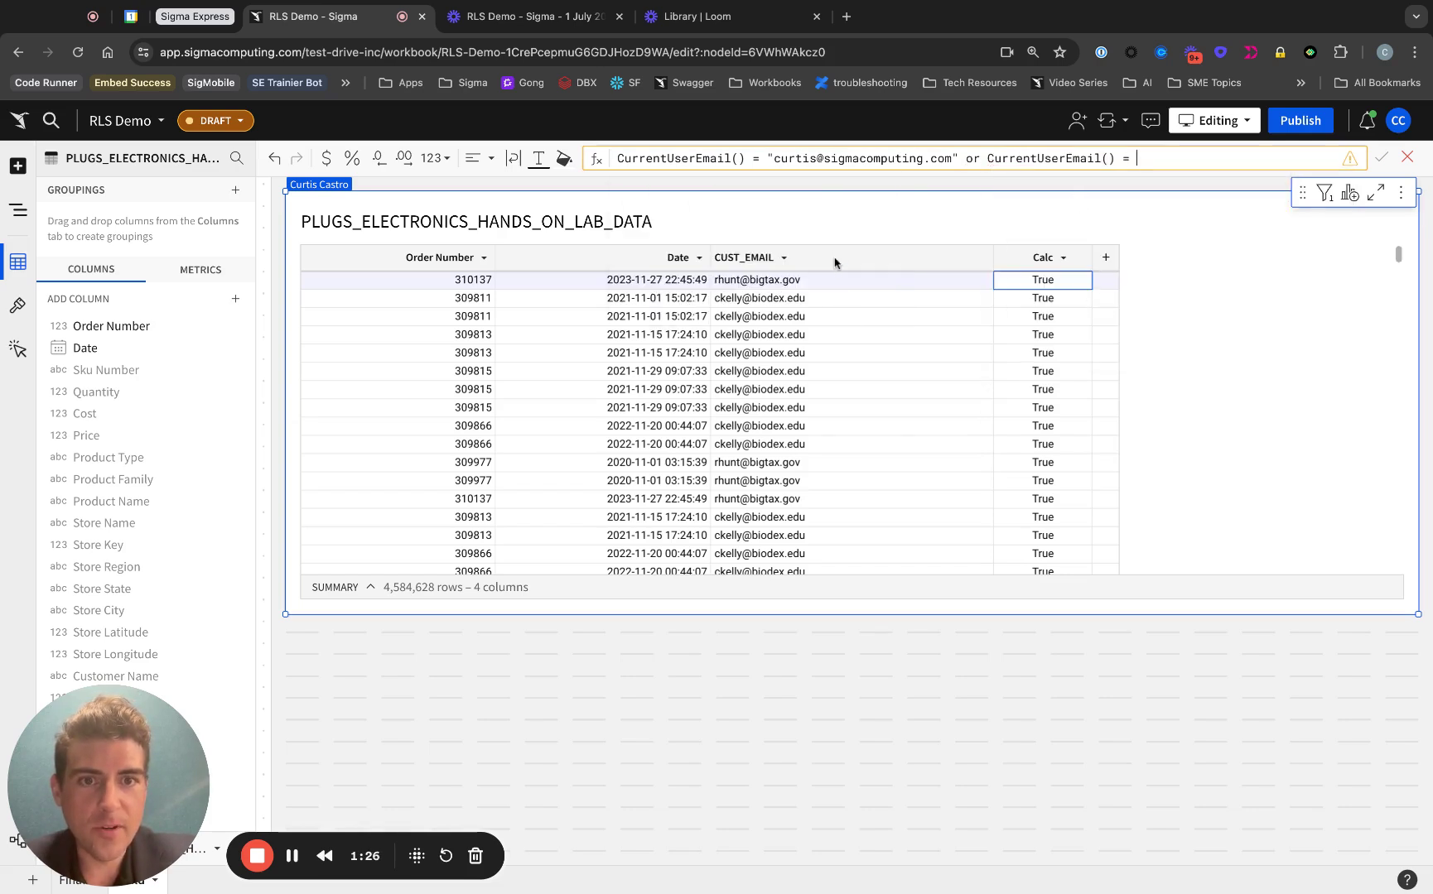
click(834, 263)
key(Return)
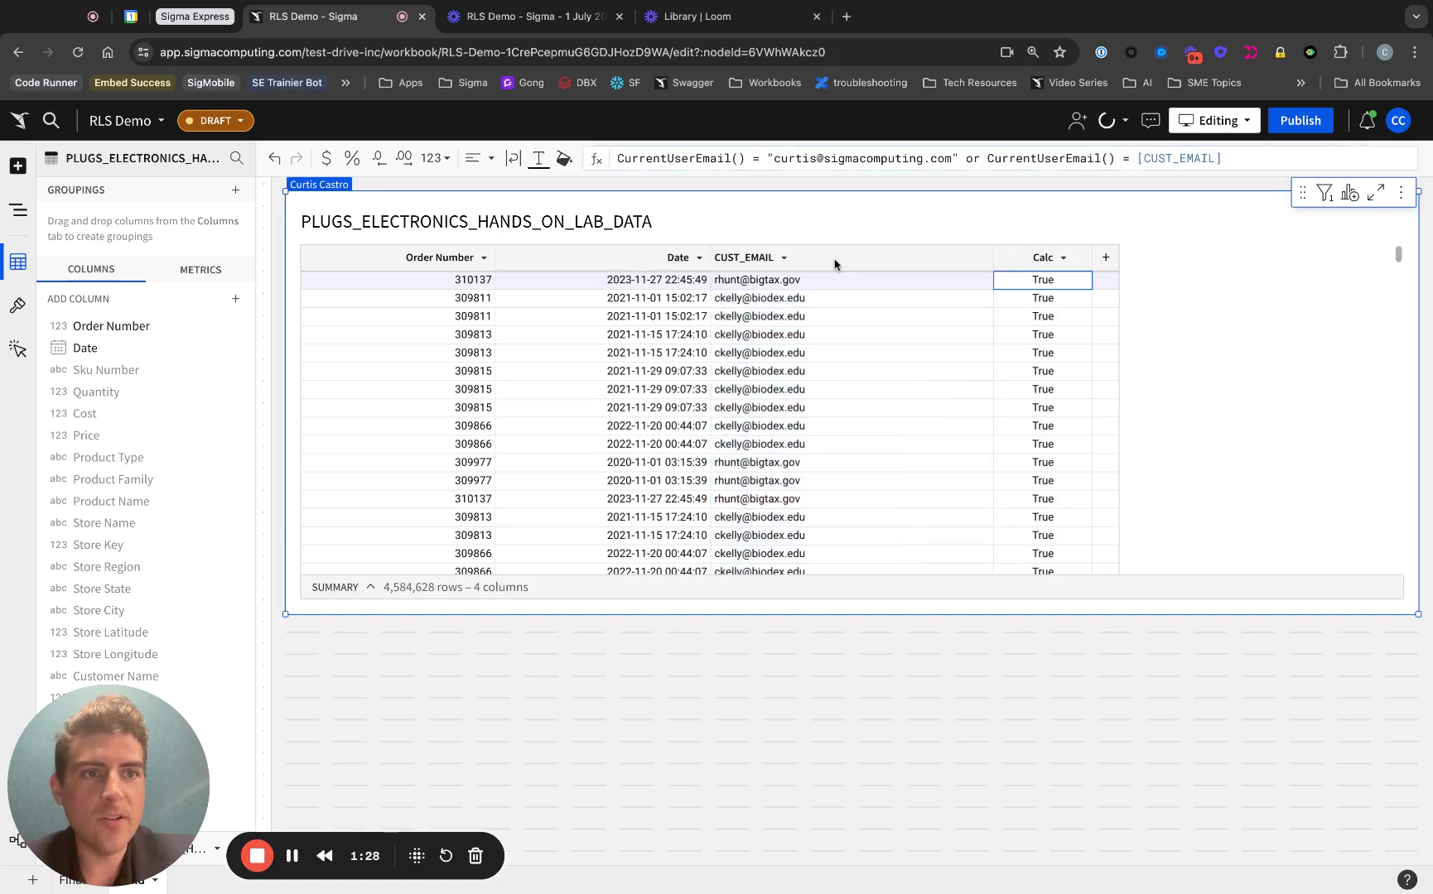
Step: Rename the Calc column to RLS and check the table's active filters
double_click(1040, 257)
text(RLS)
key(Return)
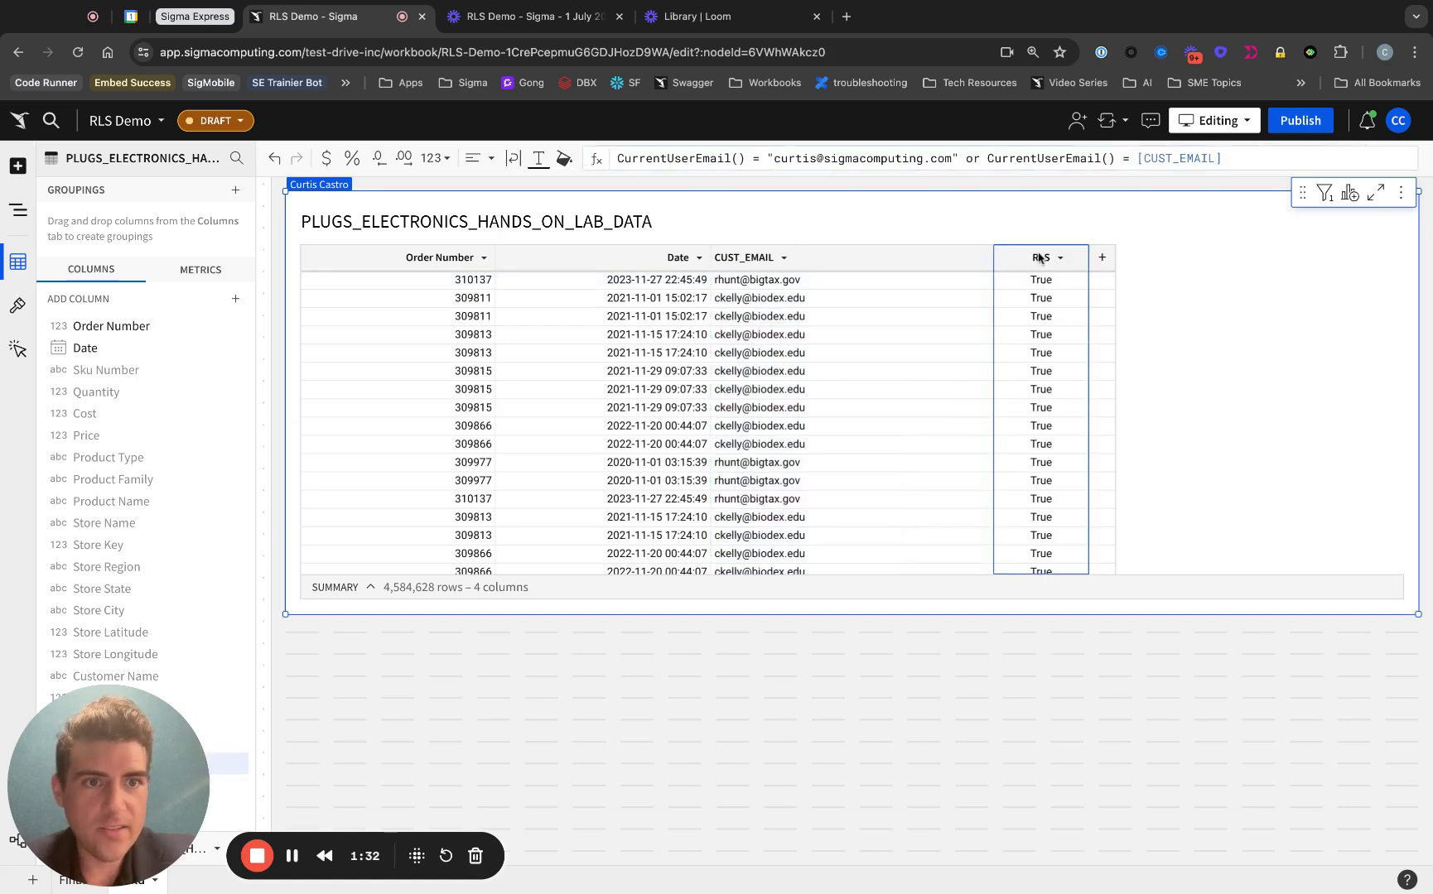
click(1325, 194)
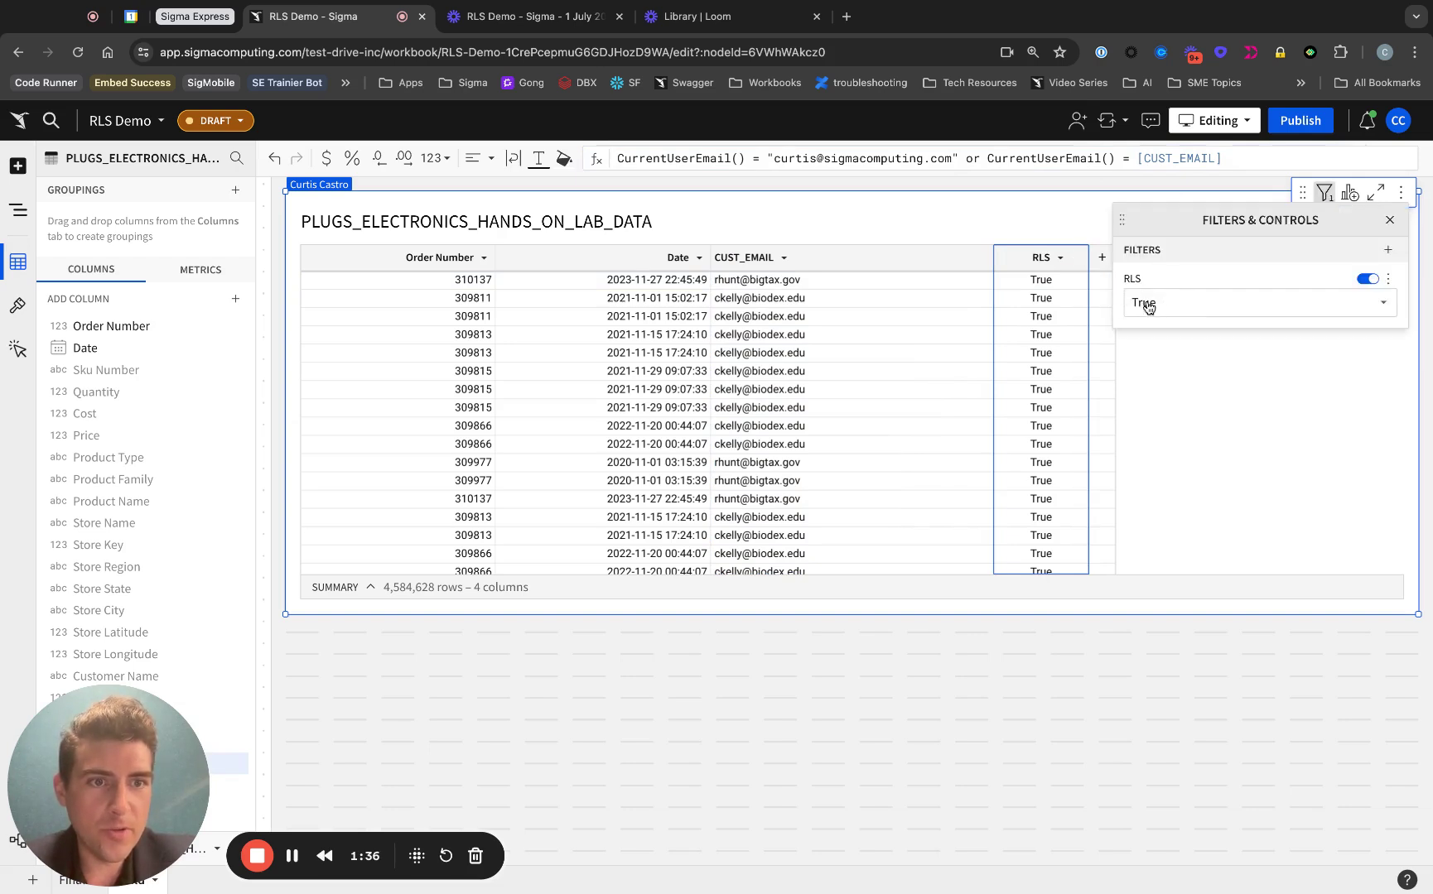
click(1055, 214)
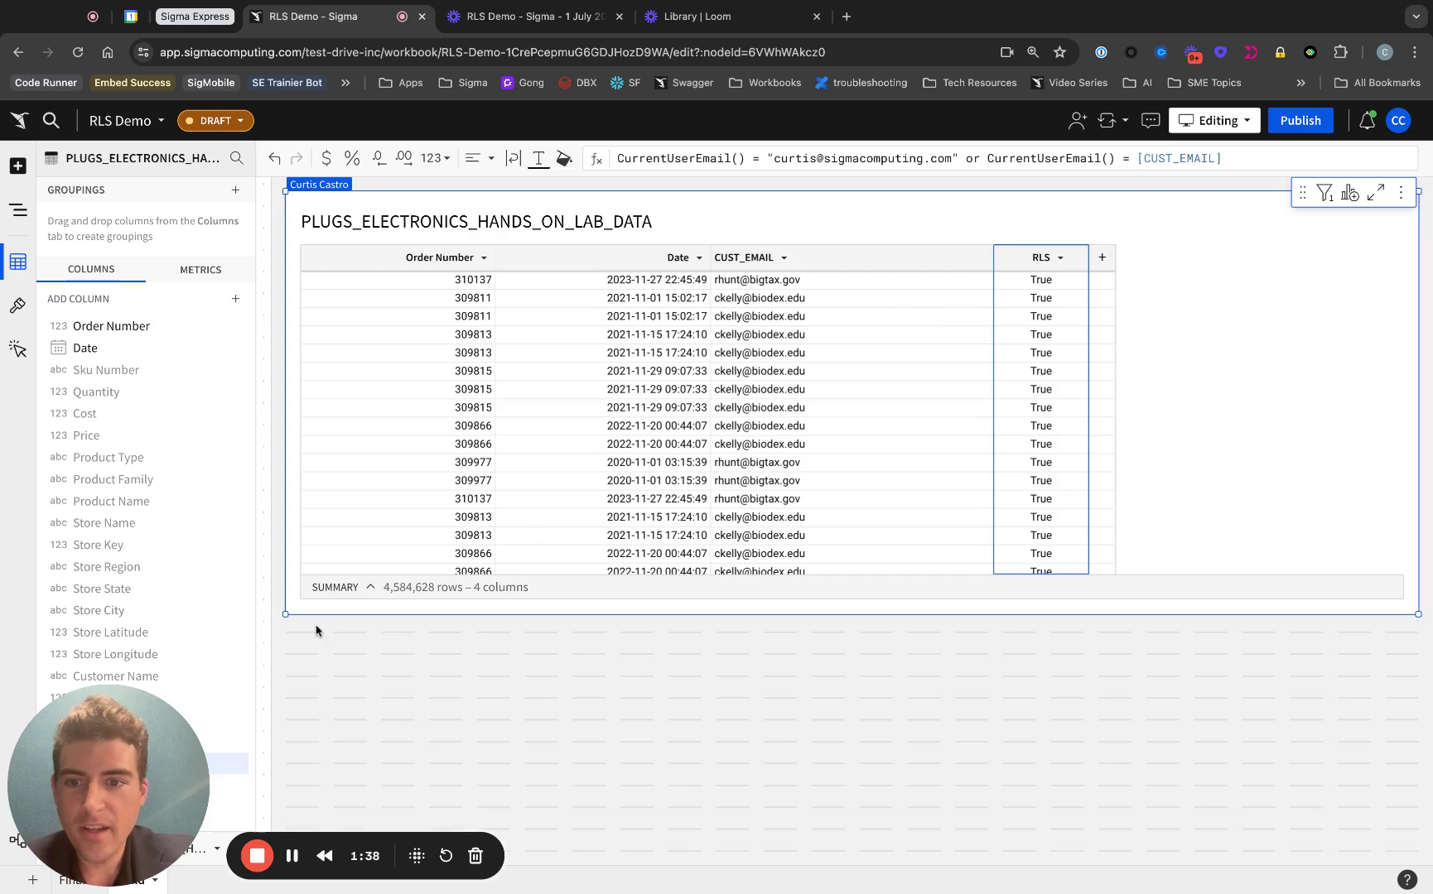
Step: Add a CountDistinct of CUST_EMAIL summary to the table, showing 4,866
click(368, 589)
click(455, 555)
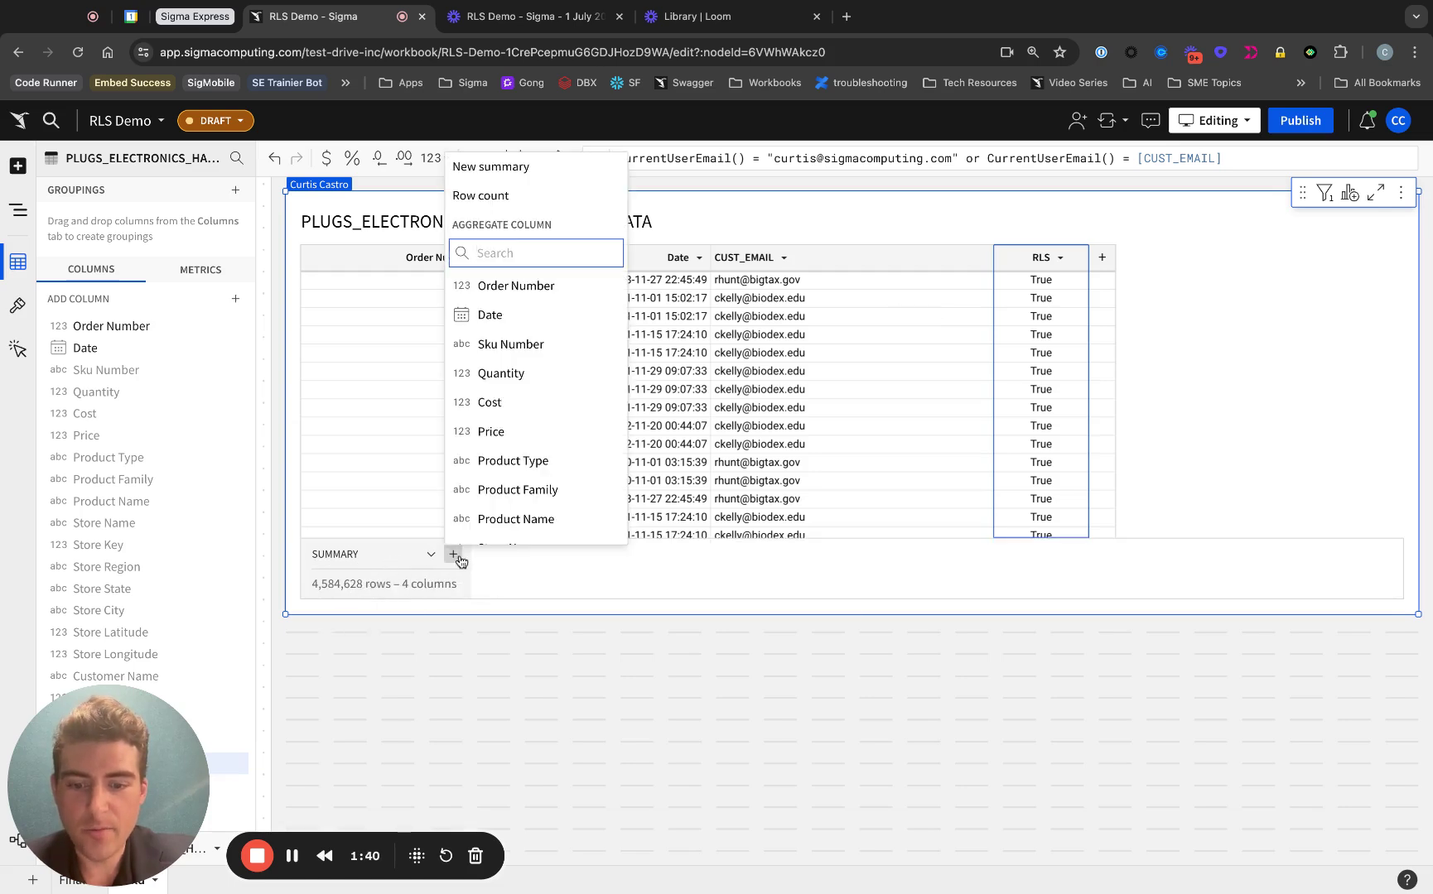
text(count)
key(BackSpace)
key(BackSpace)
key(BackSpace)
key(BackSpace)
key(BackSpace)
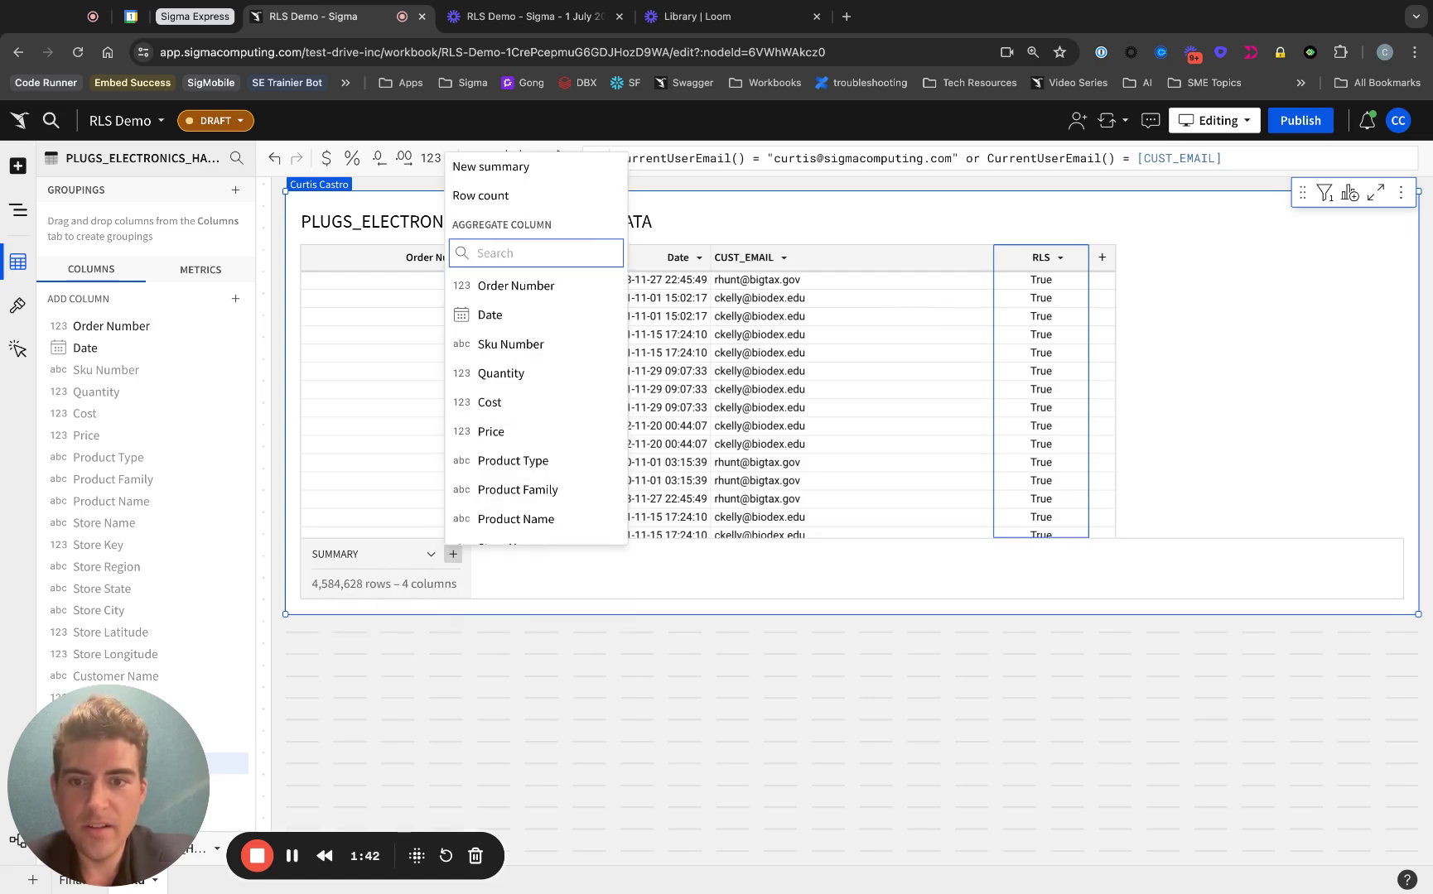
scroll(543, 375, down, 1)
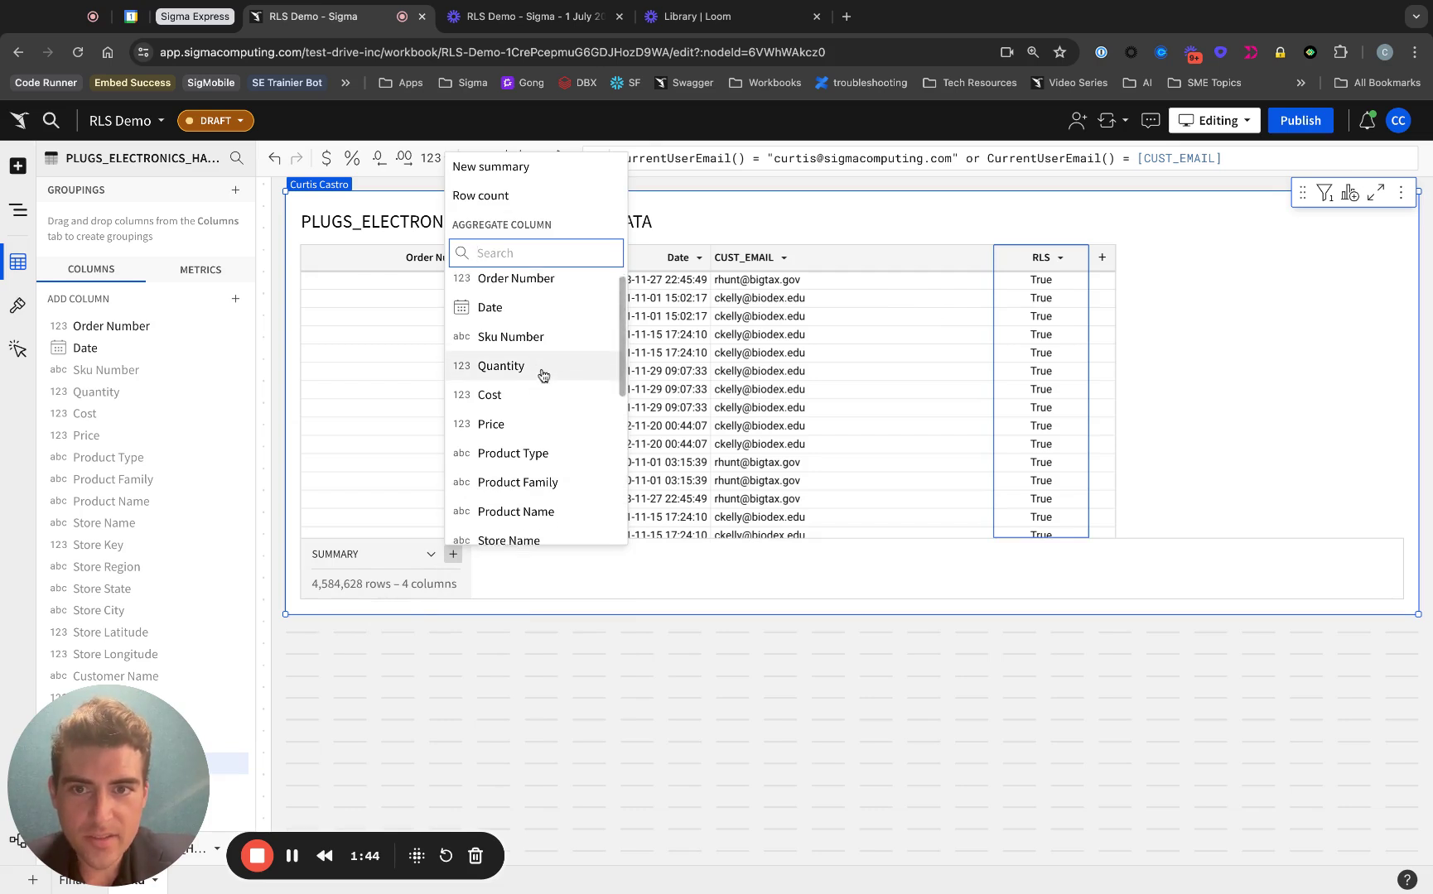
text(emai)
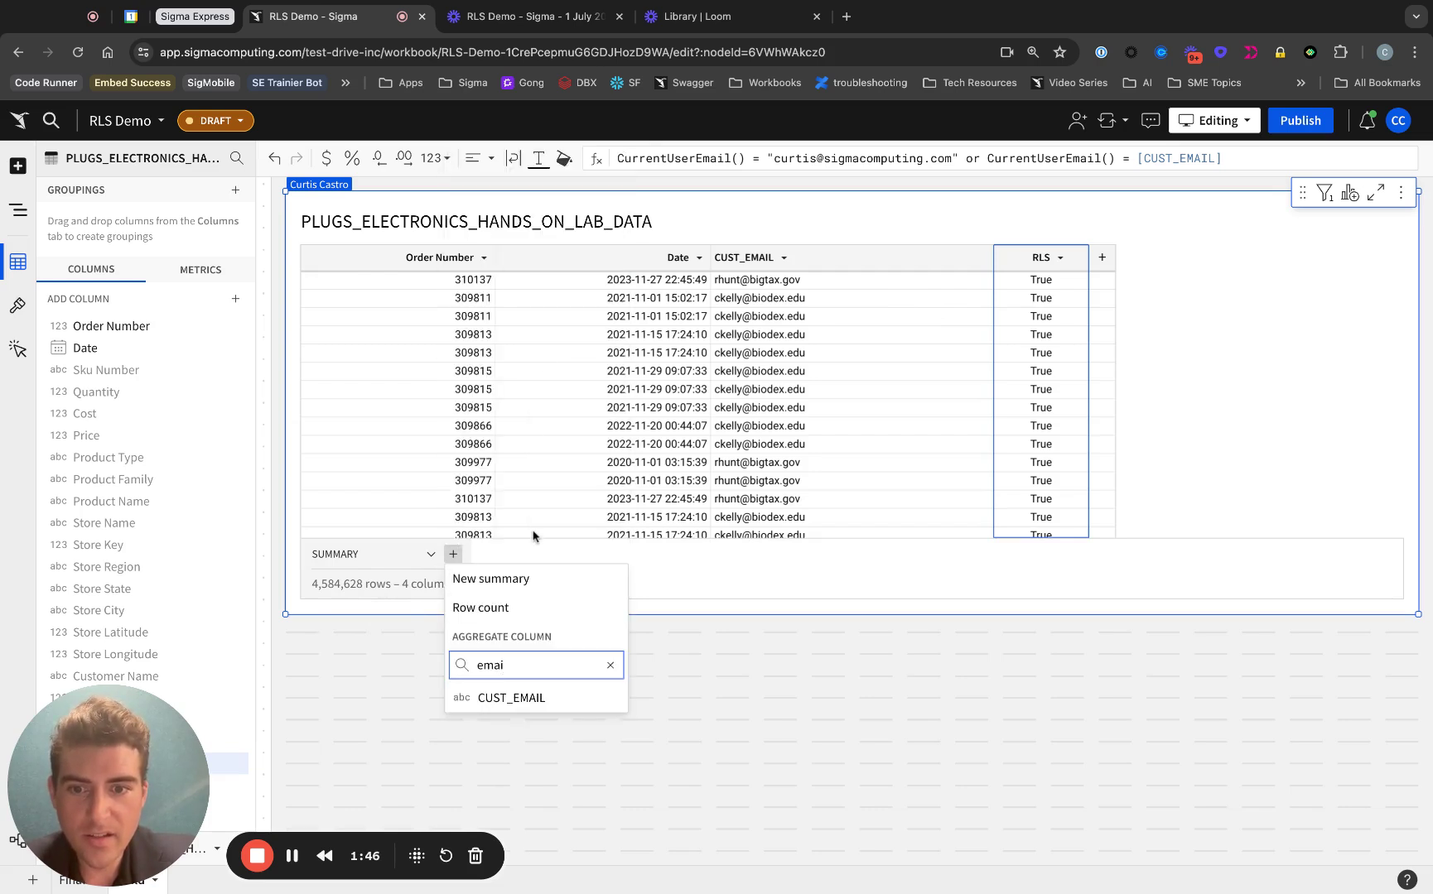
click(534, 702)
click(654, 157)
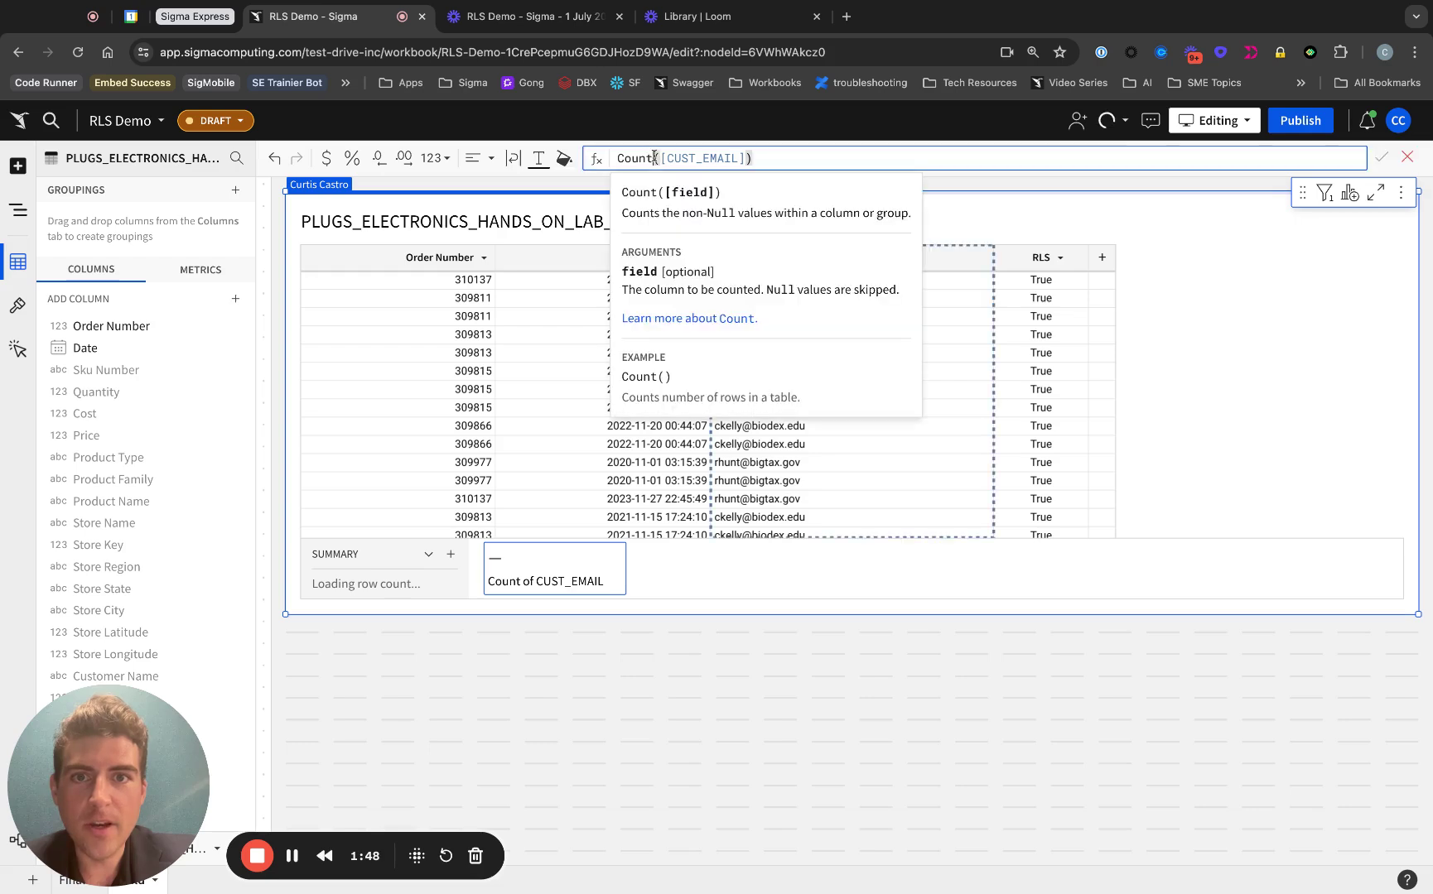
text(Distinct)
key(Return)
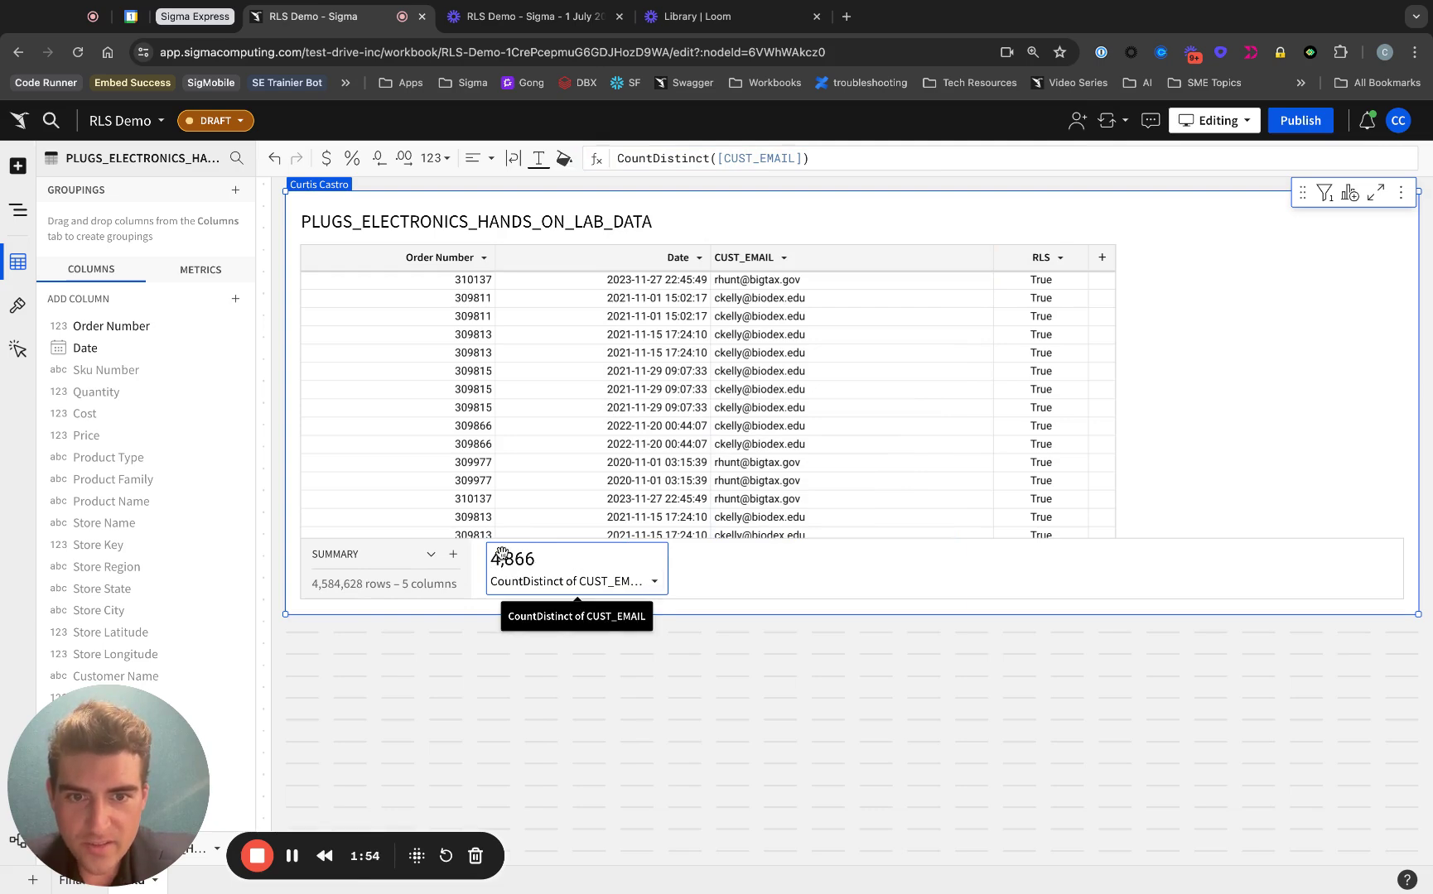
scroll(722, 423, down, 5)
Step: Publish the workbook and copy a customer's email from the CUST_EMAIL column
scroll(721, 418, up, 5)
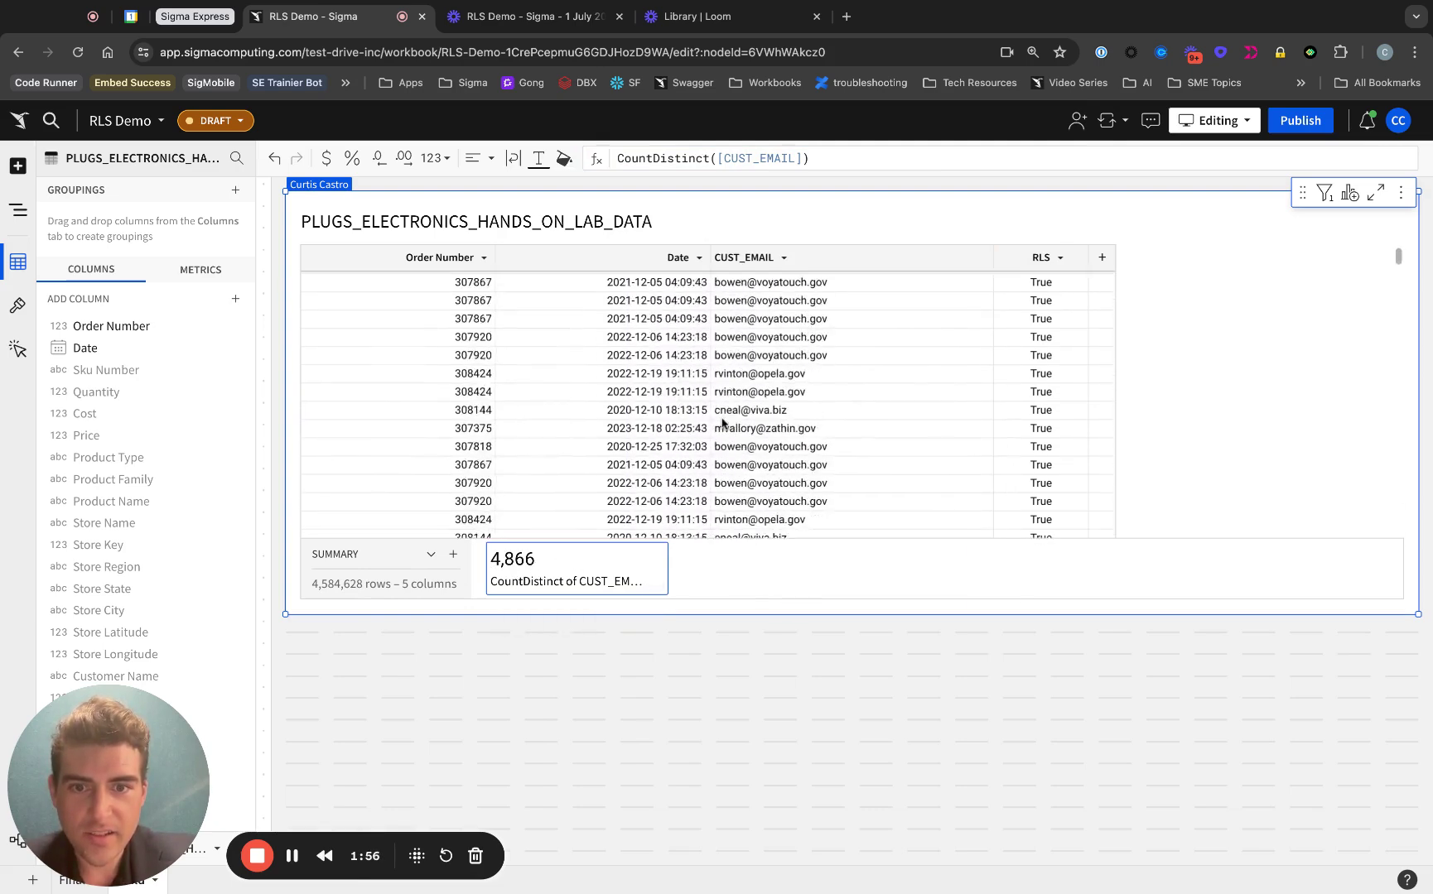
scroll(721, 419, down, 6)
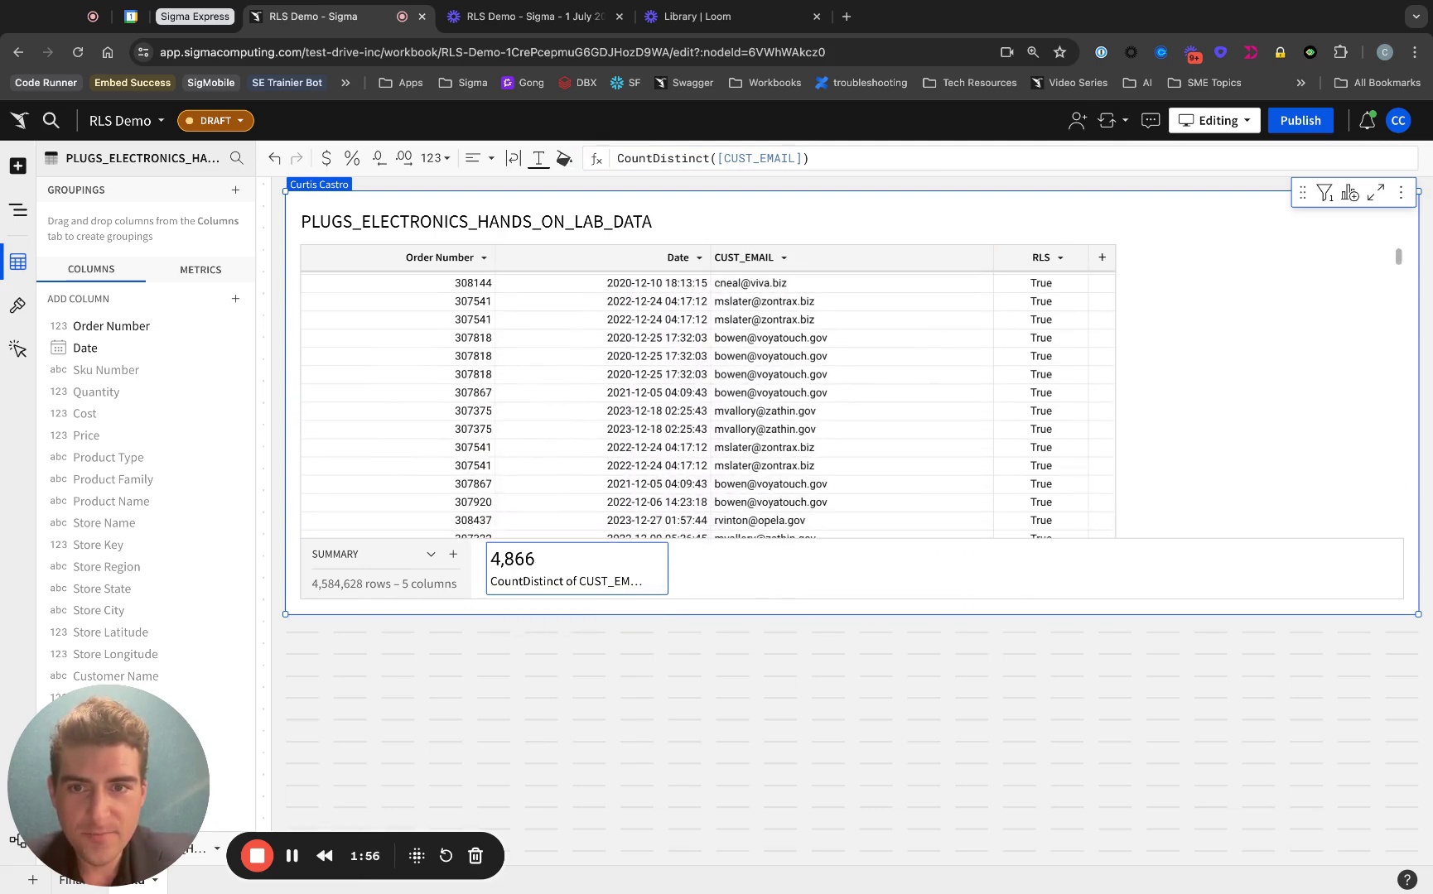
click(1300, 122)
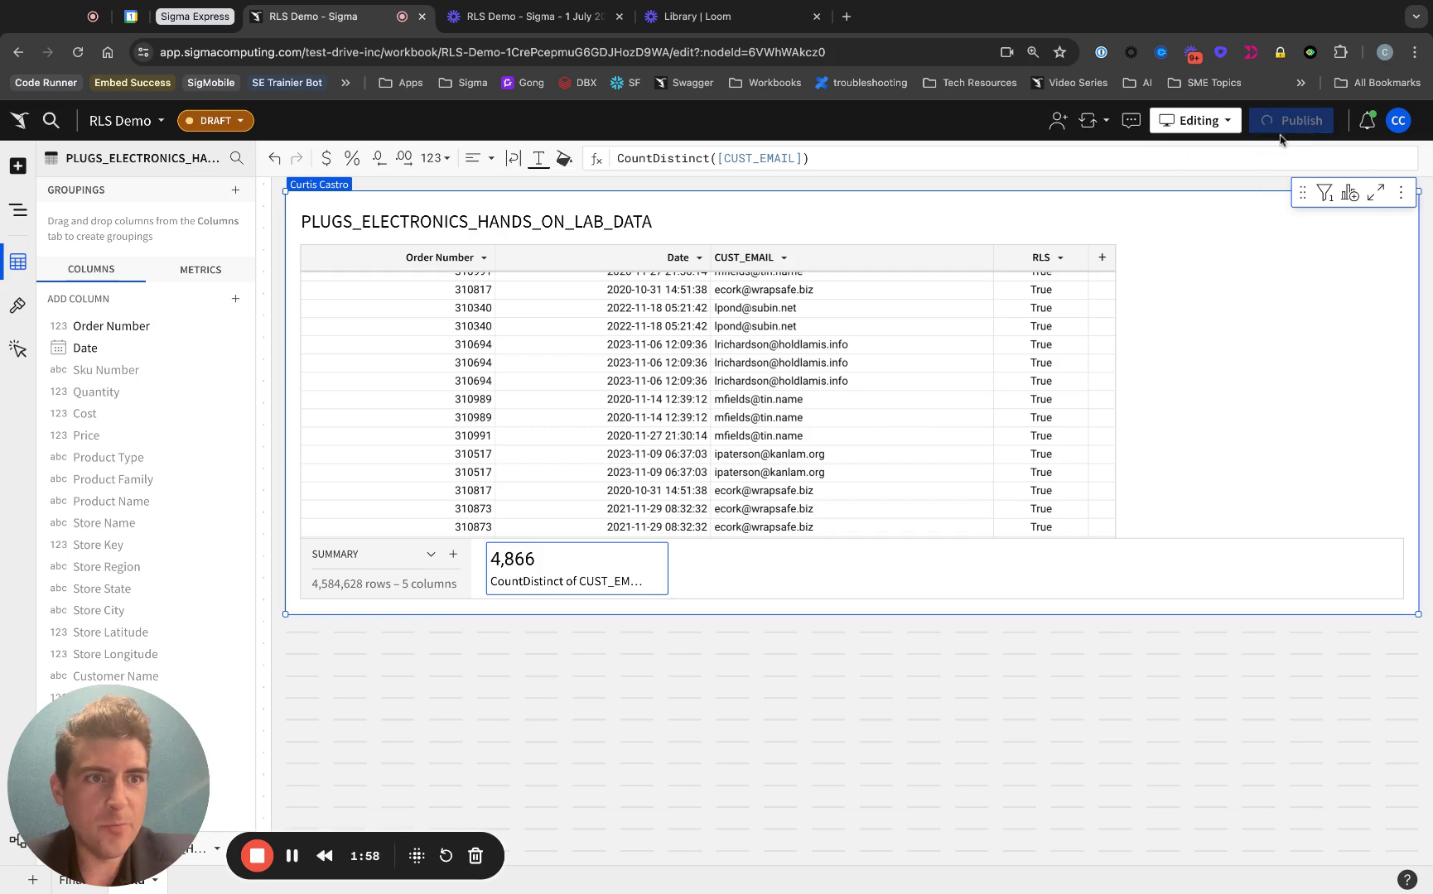
click(161, 121)
click(790, 360)
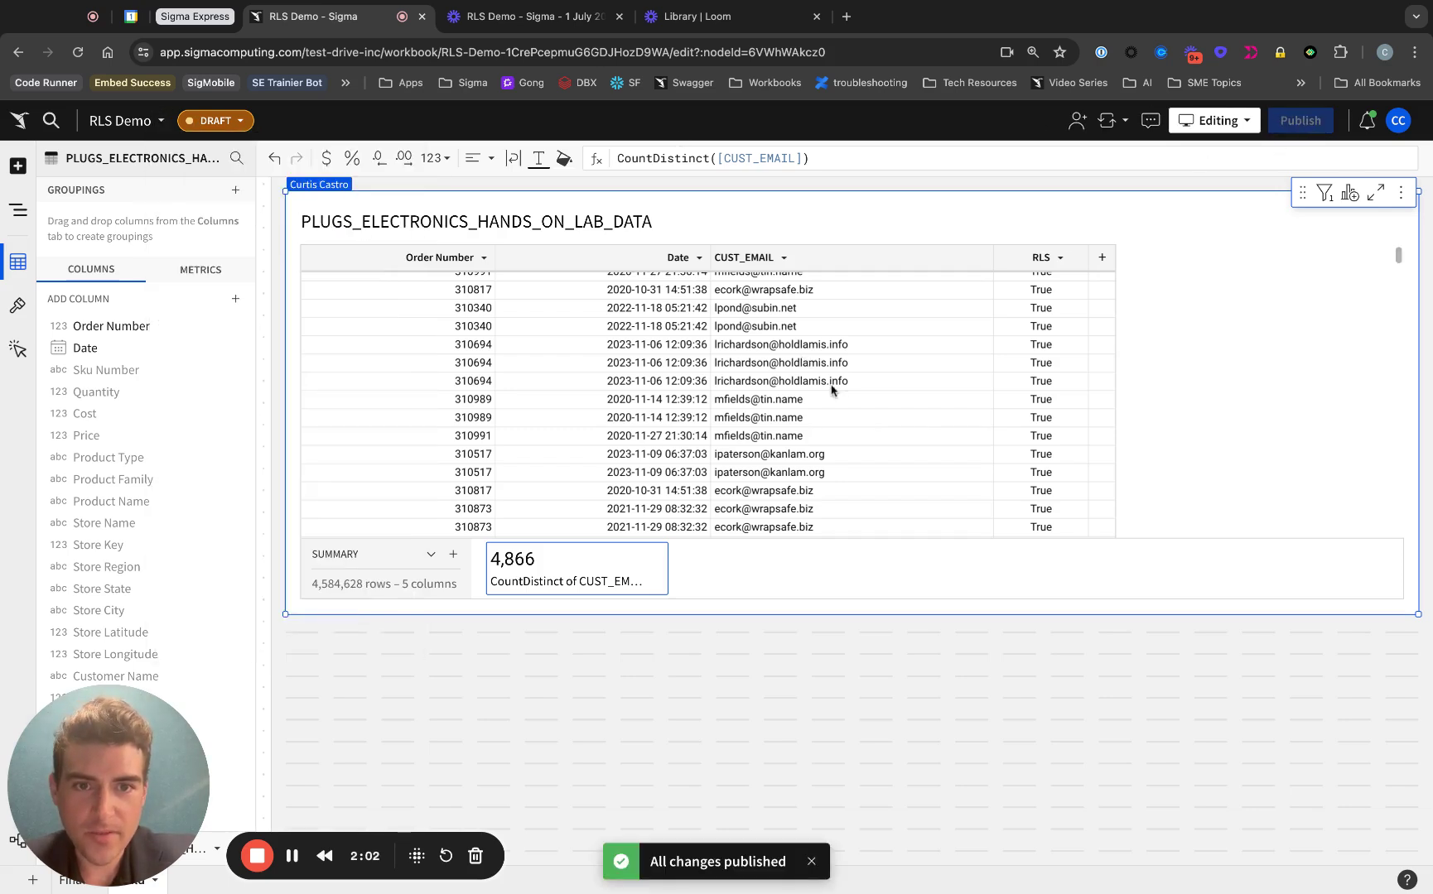
click(751, 402)
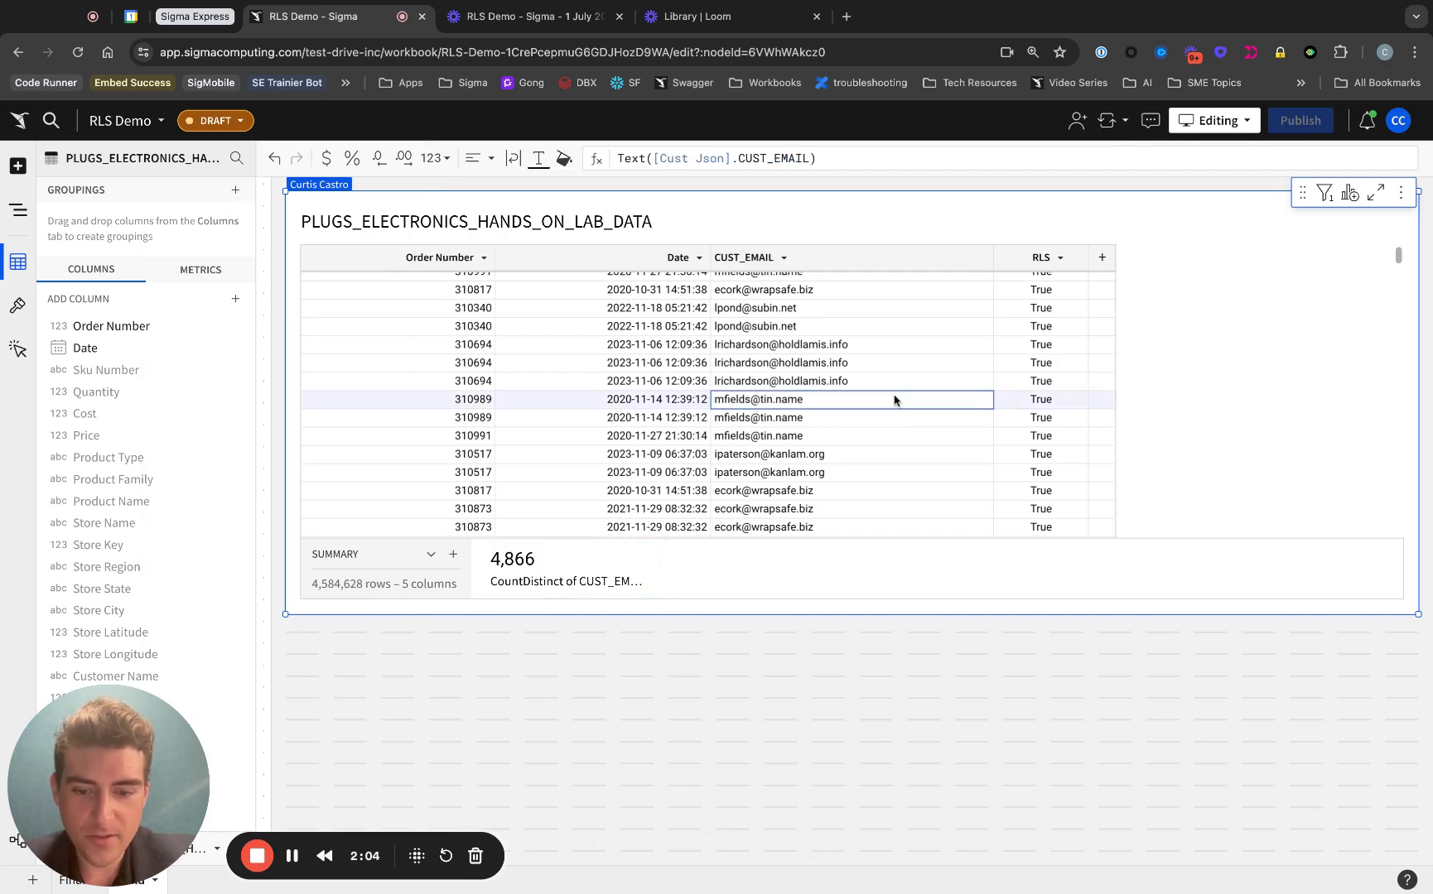
key(ctrl+c)
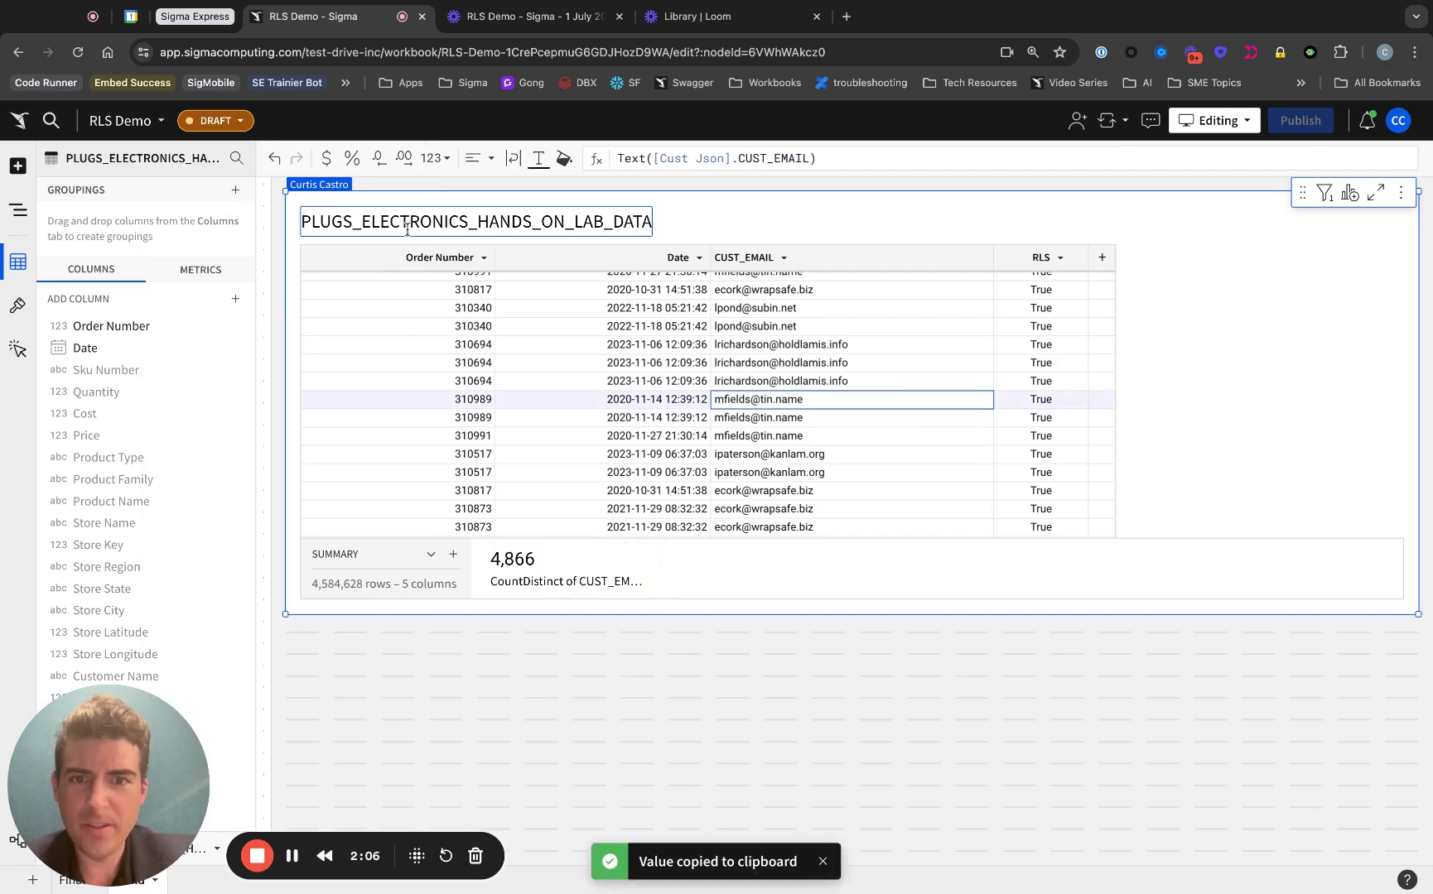
Step: Generate a secure embed path for Build - PLUGS_ELECTRONICS_HANDS_ON_LAB_DATA in Embedding settings
click(168, 120)
click(207, 440)
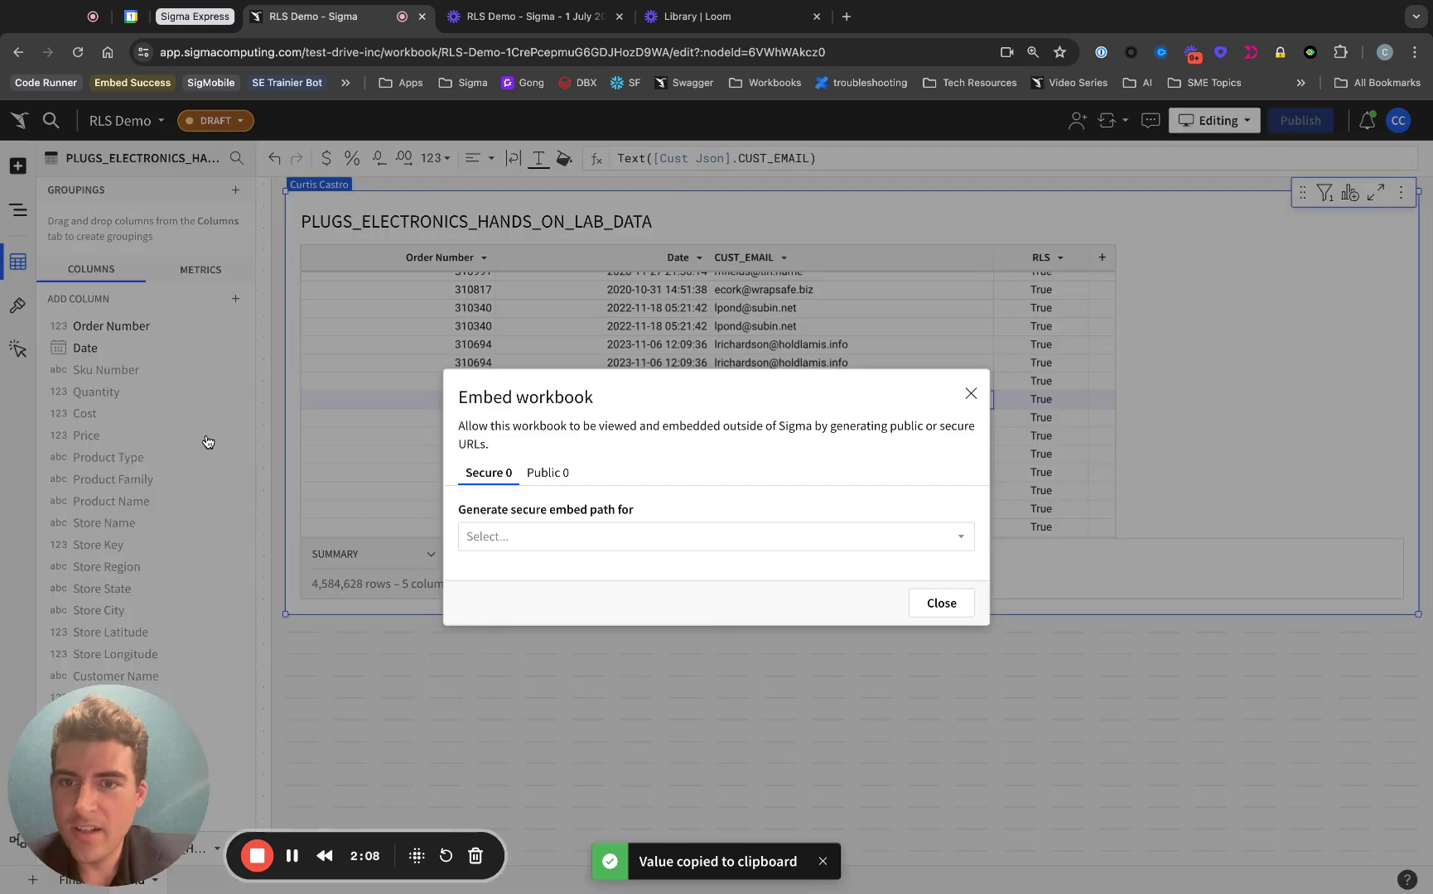
click(617, 536)
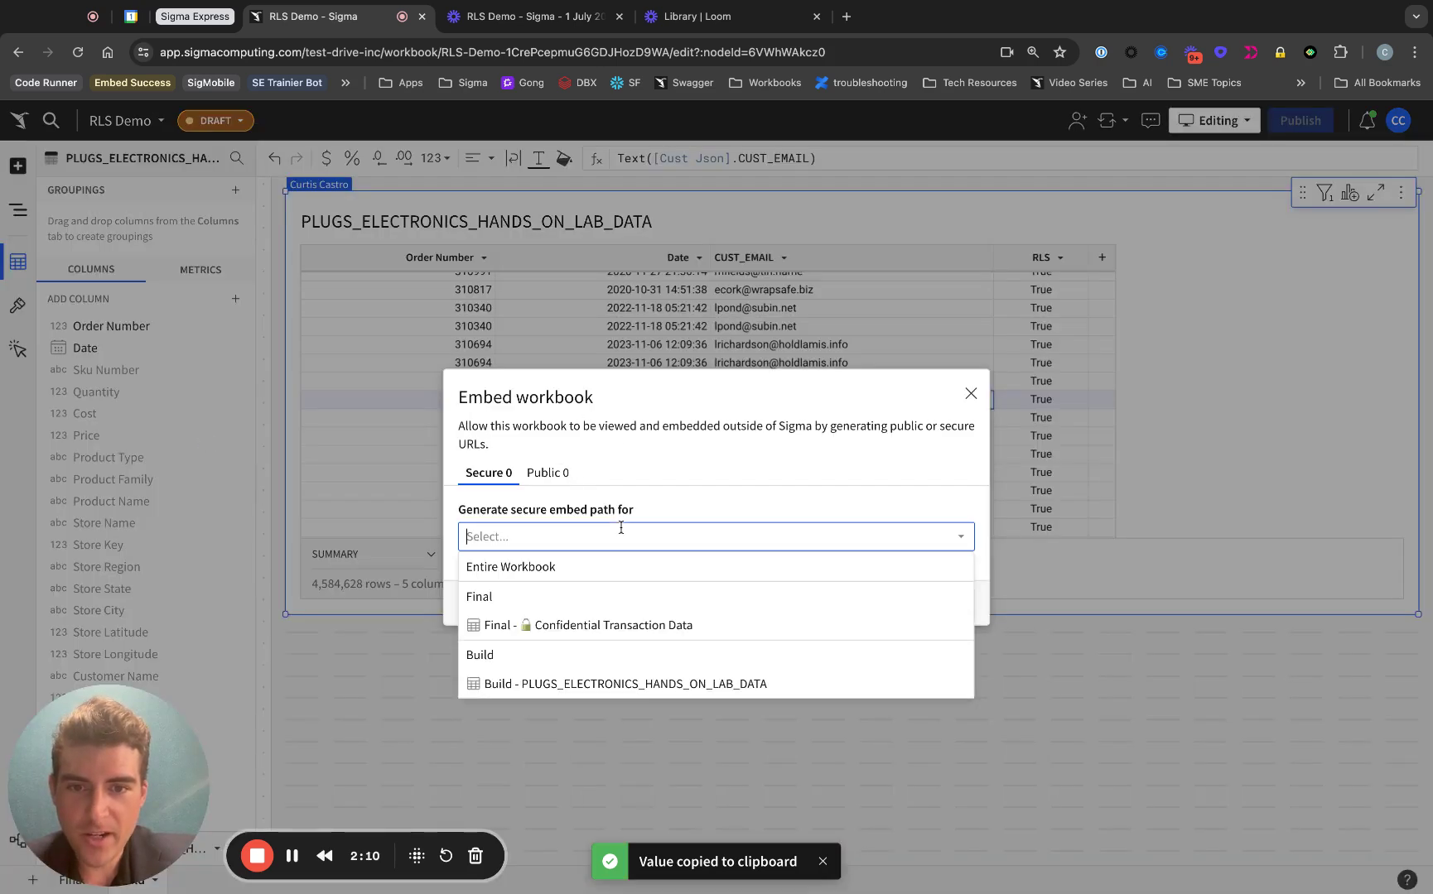
click(627, 679)
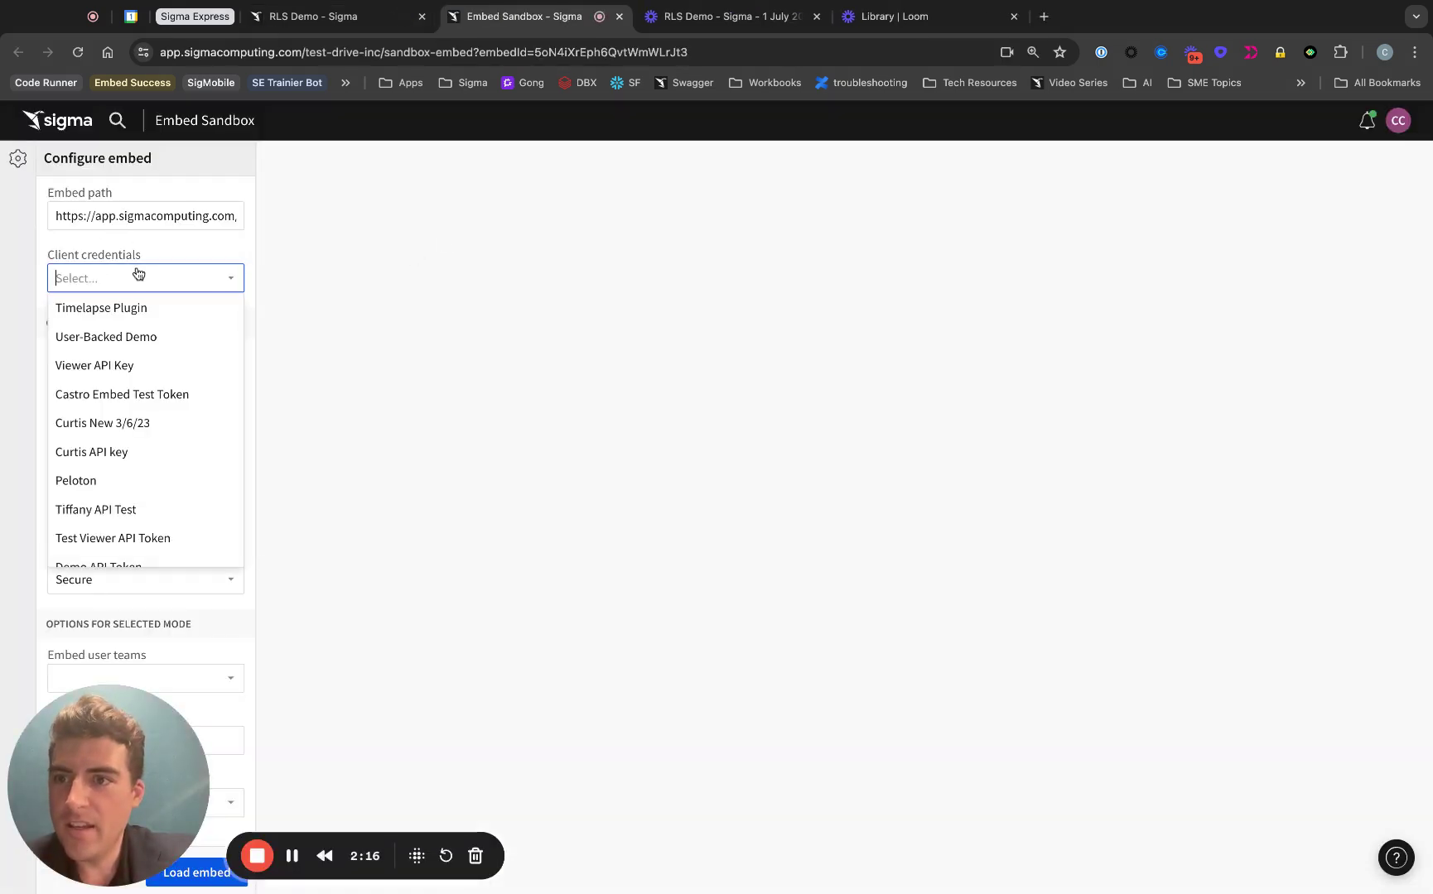
Step: Choose Timelapse Plugin client credentials and Castro_Team as the embed user team
click(135, 308)
scroll(175, 249, down, 5)
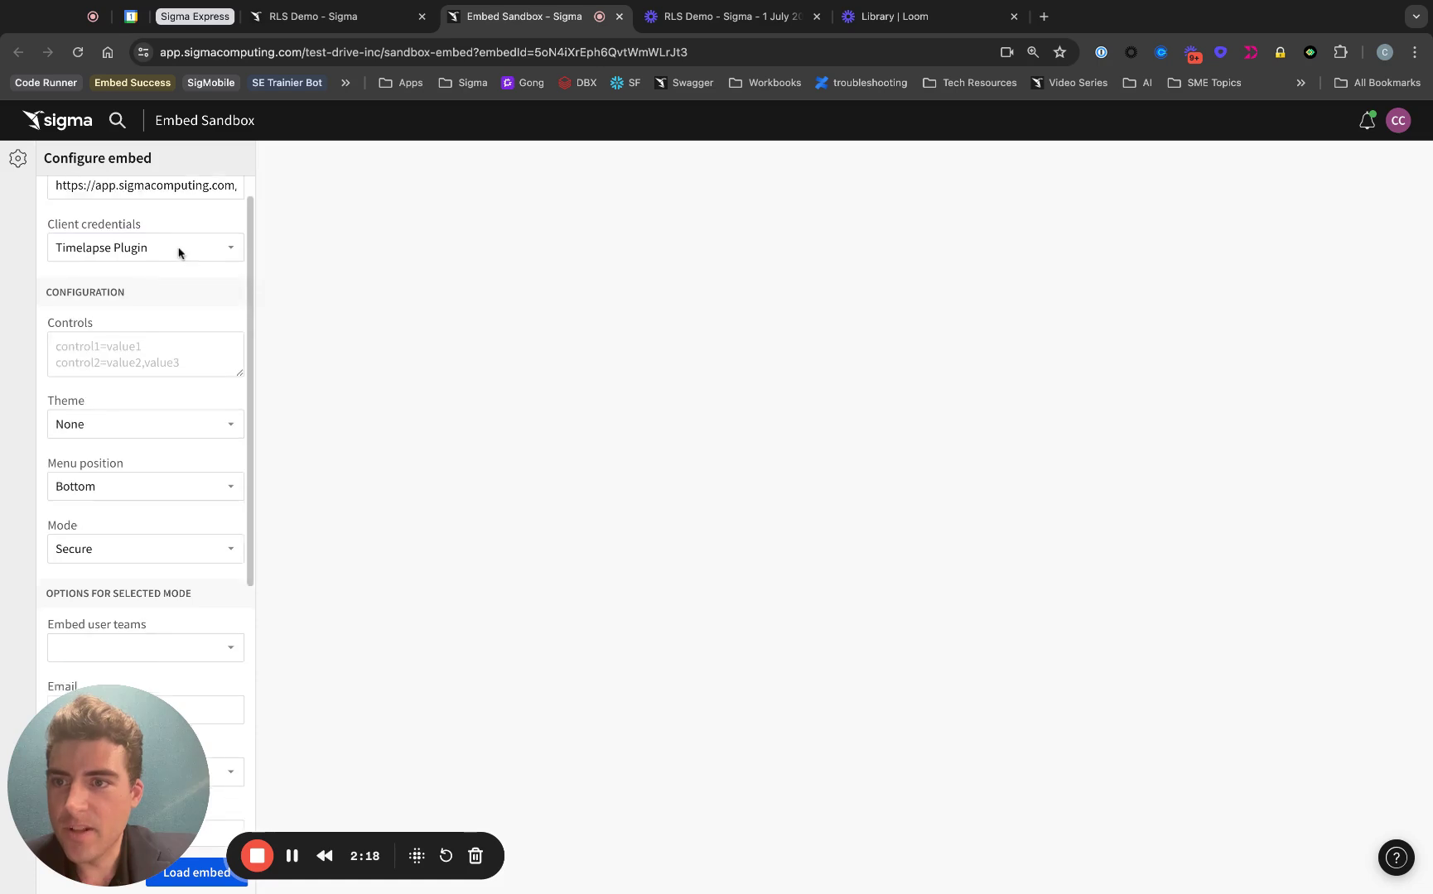
scroll(155, 348, down, 2)
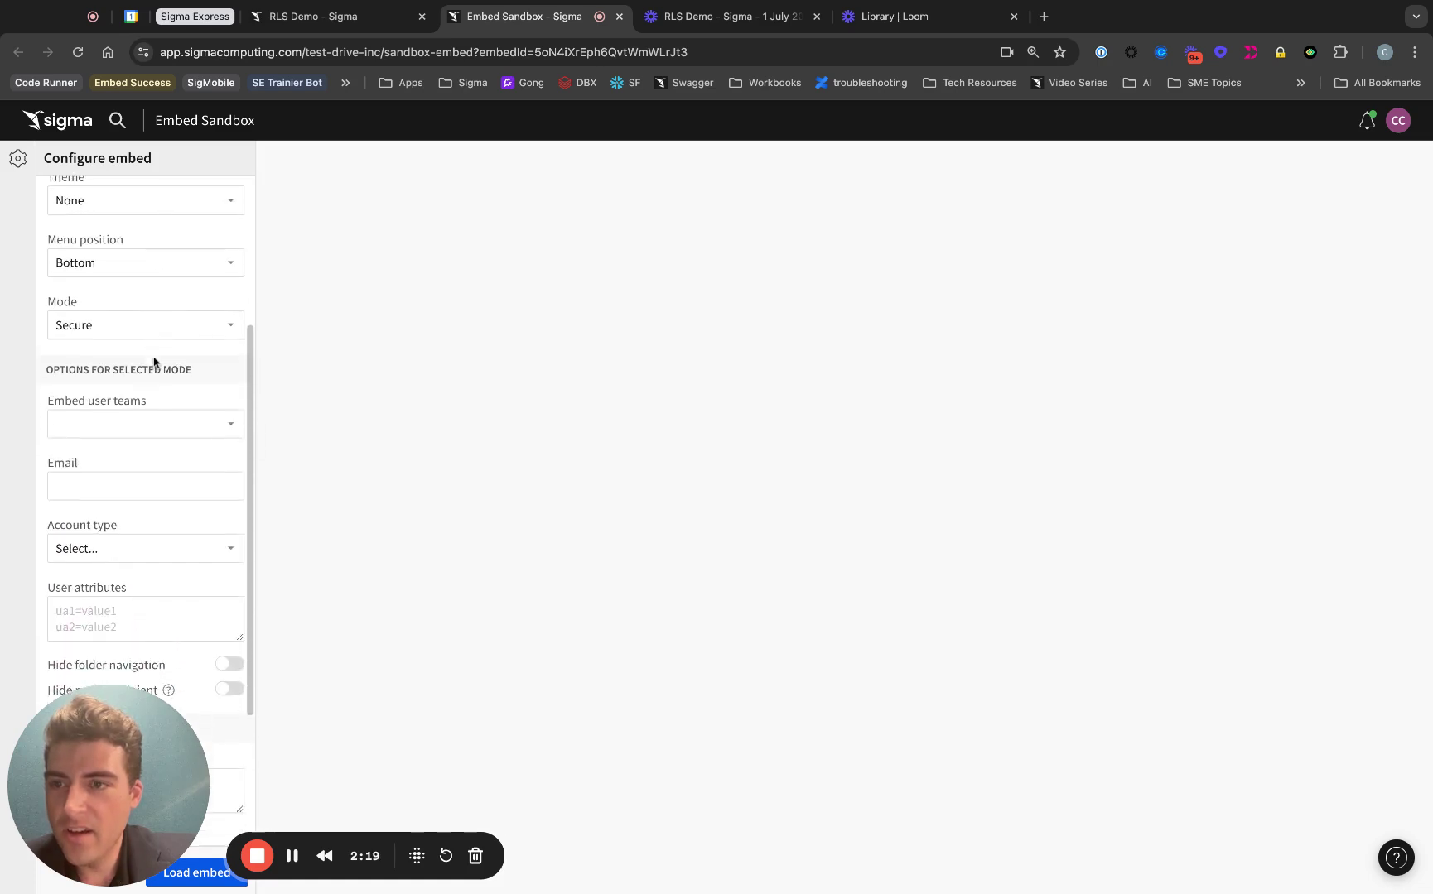
click(165, 414)
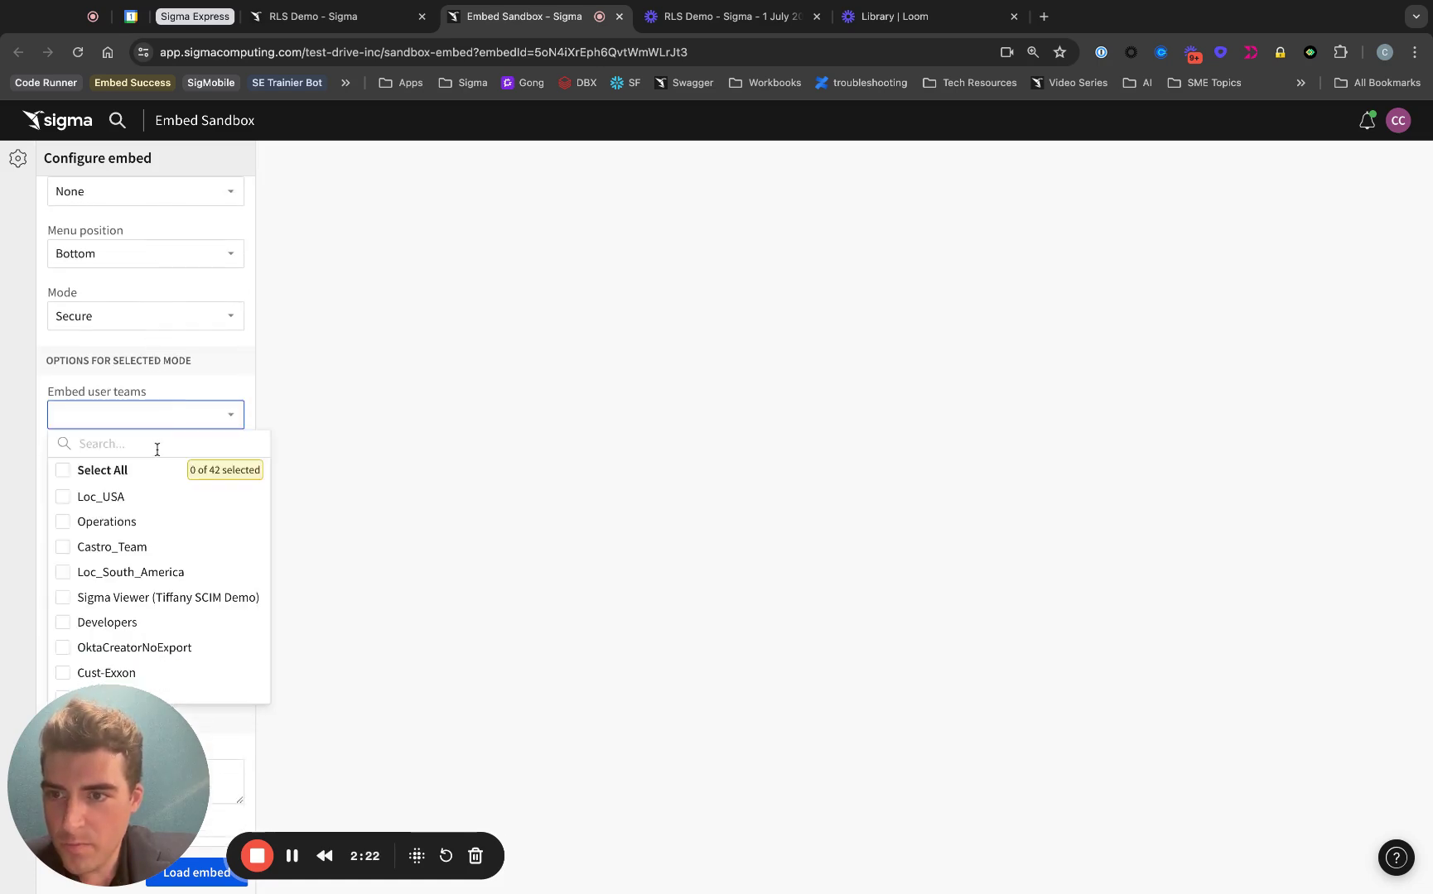
text(cas)
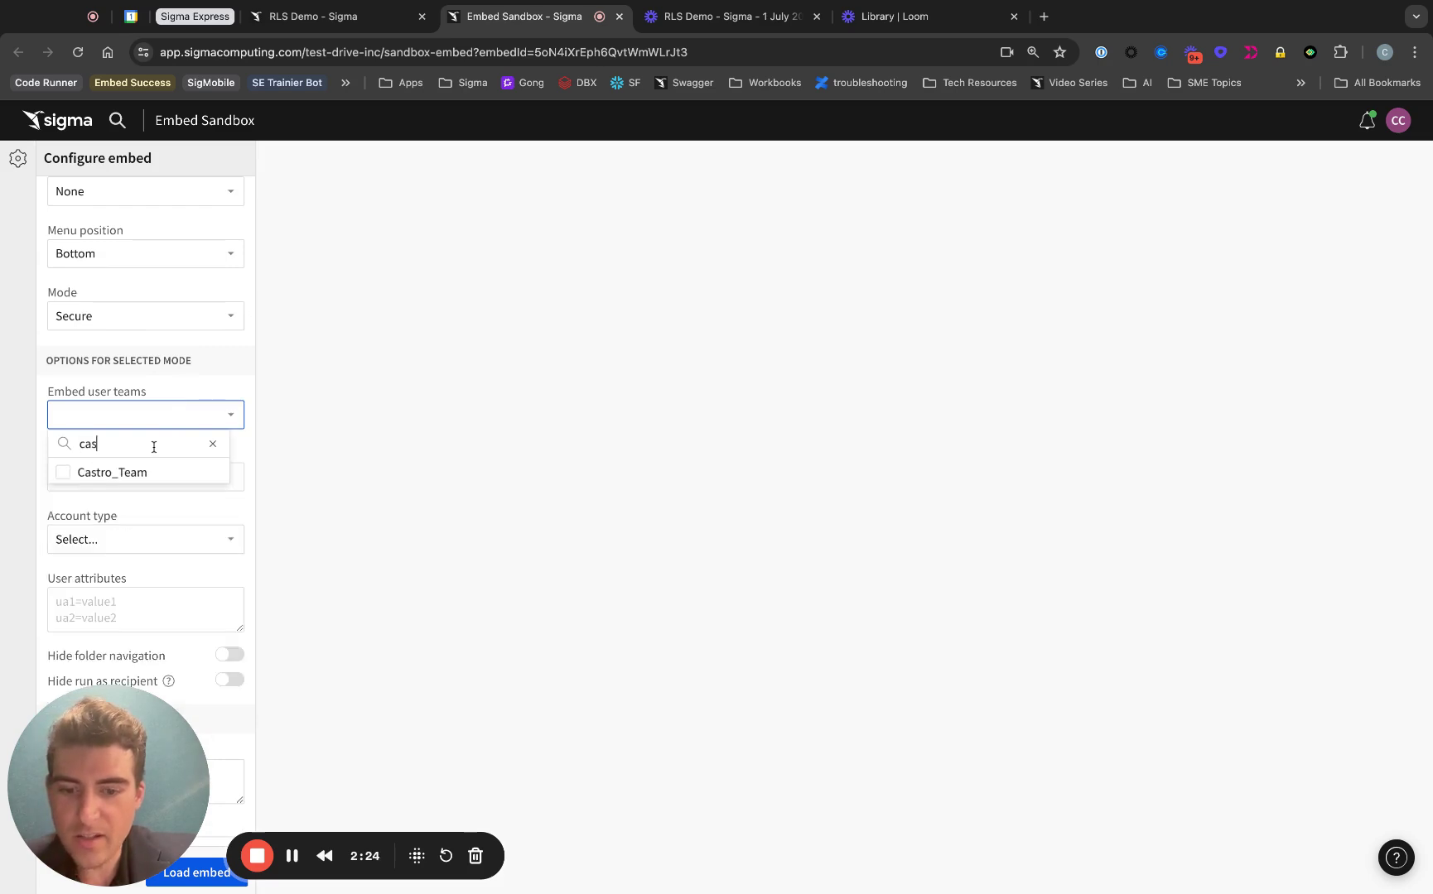
text(t)
click(139, 479)
click(182, 391)
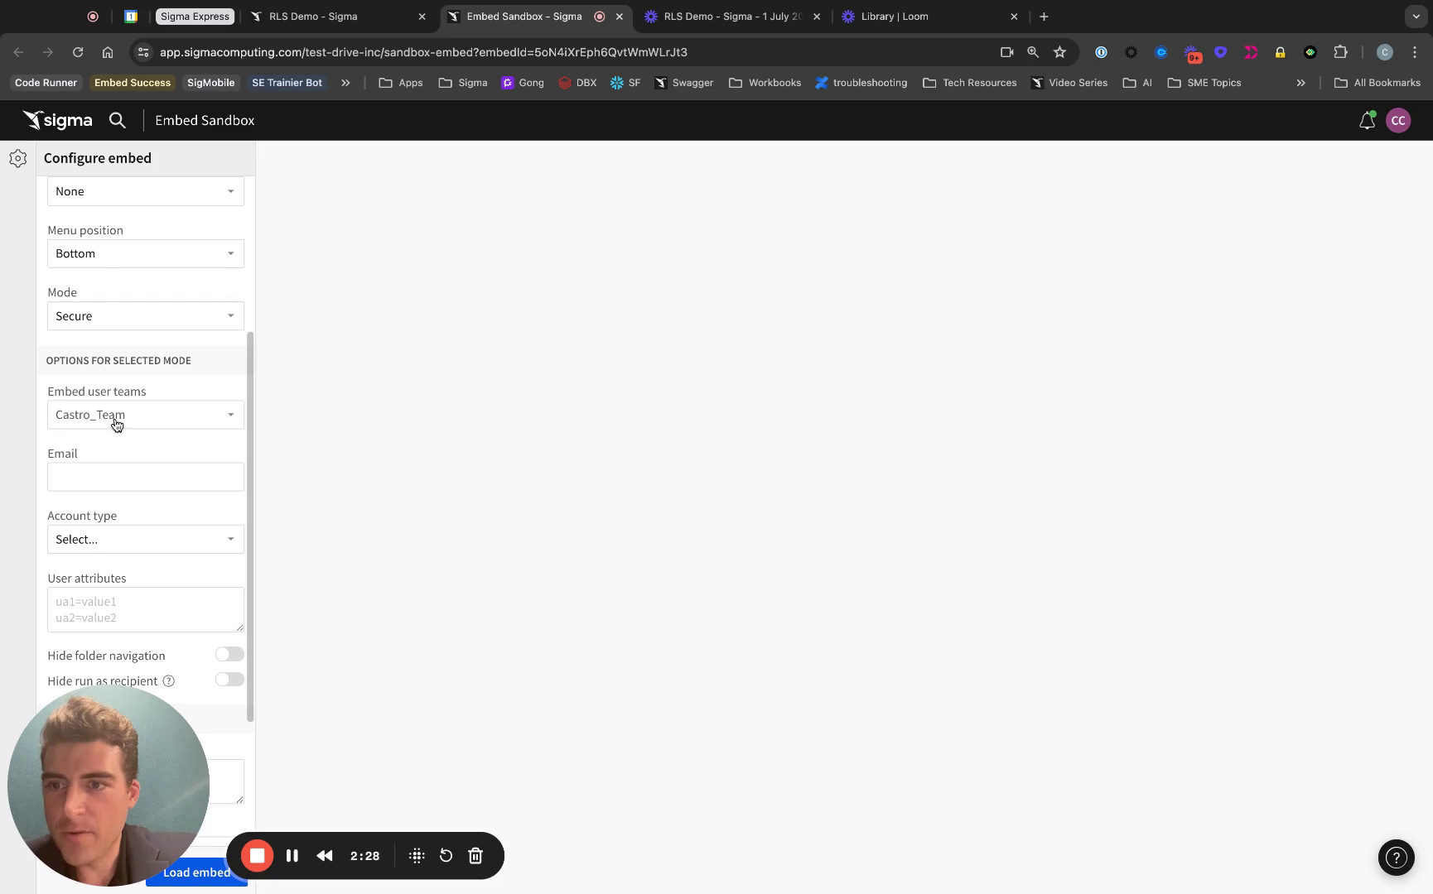
Step: Check the workbook's sharing settings to confirm Castro_Team can explore
click(313, 16)
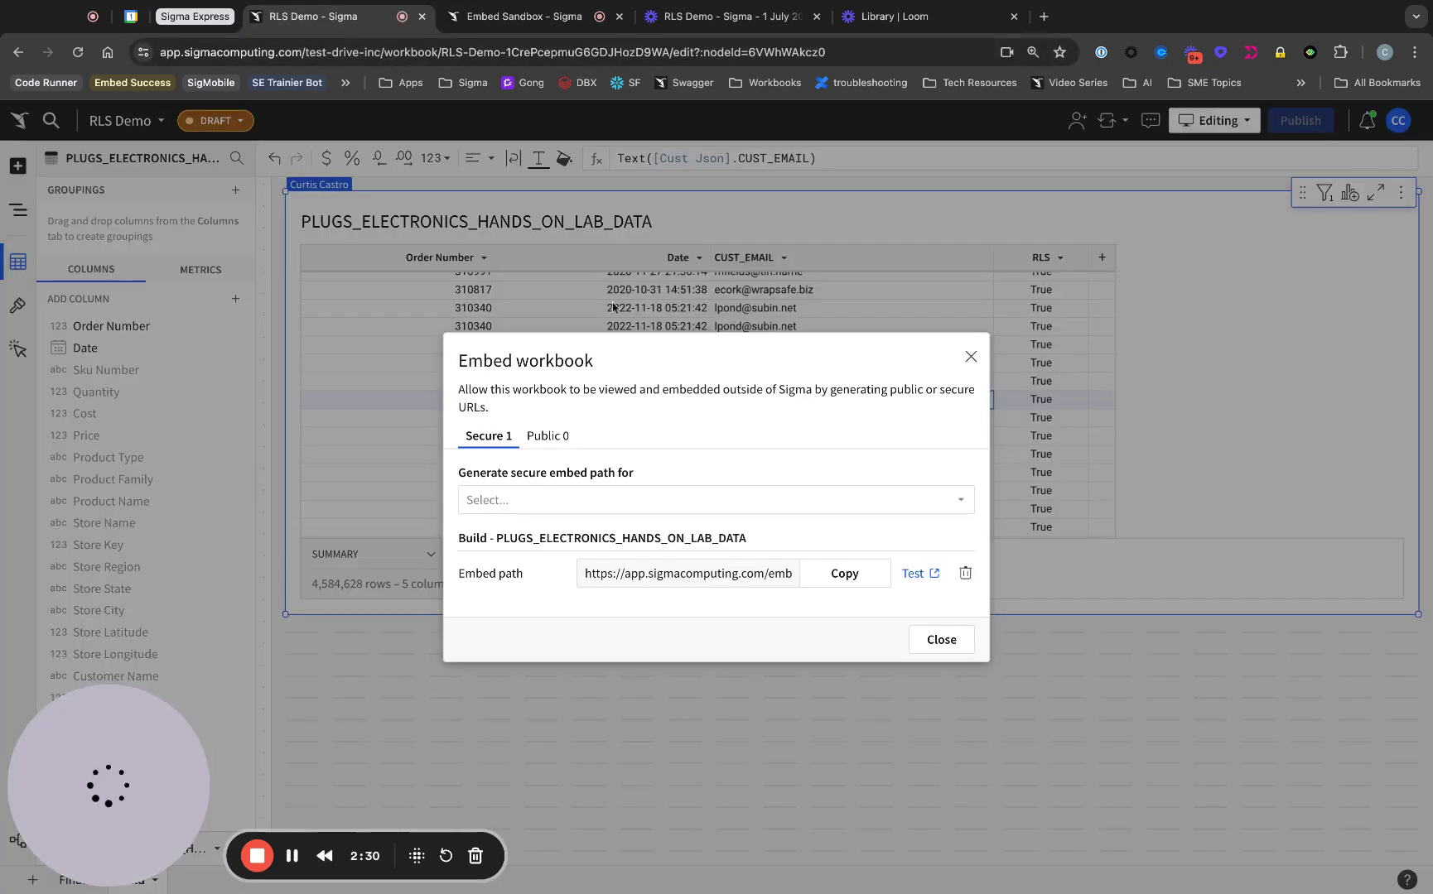
click(971, 357)
click(1077, 120)
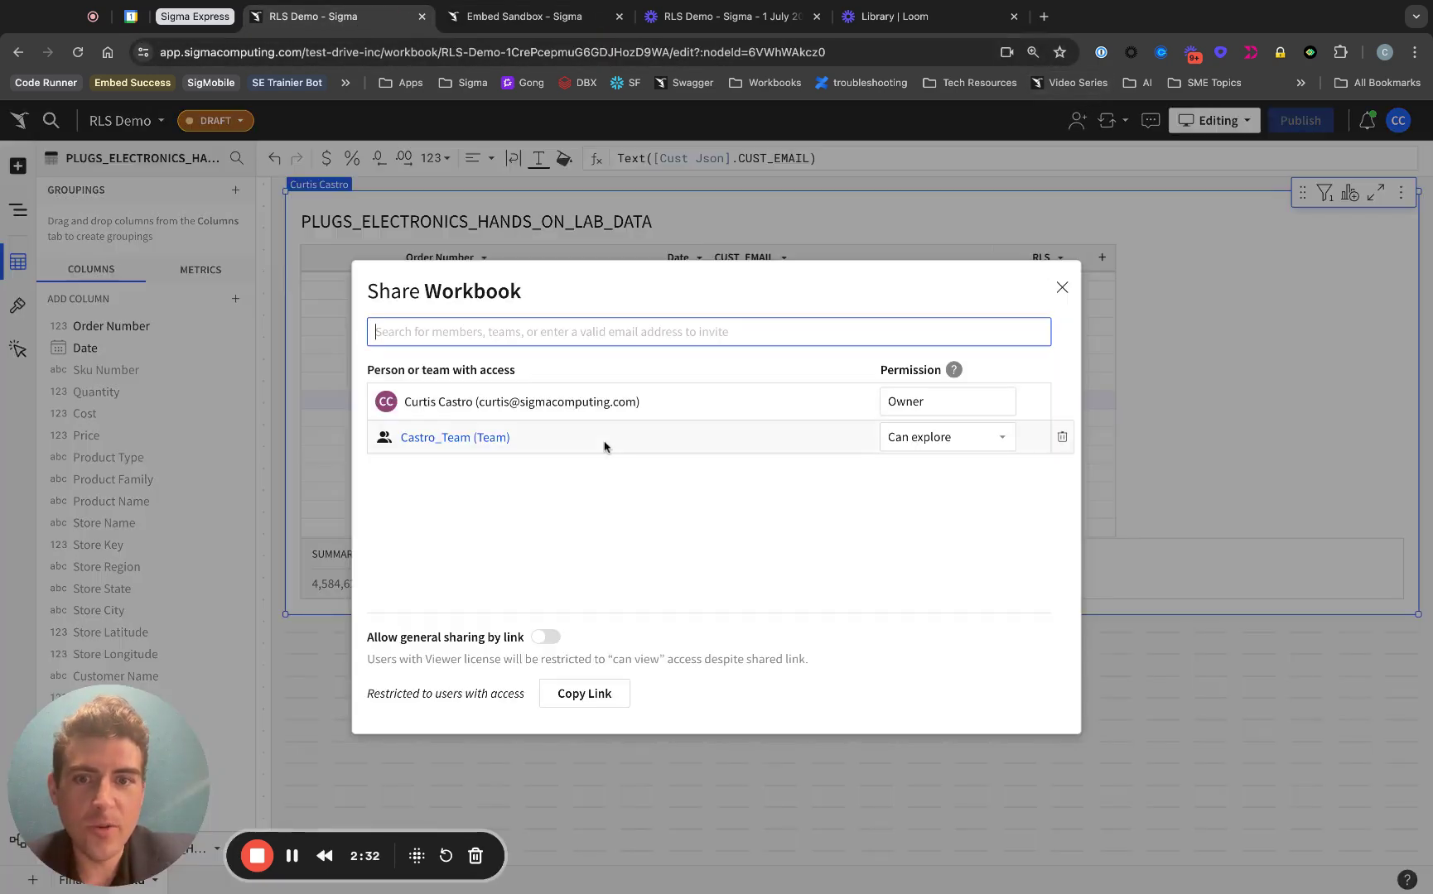
Step: Paste the copied customer email as the embed user and set account type Embed user (default)
key(ctrl+Tab)
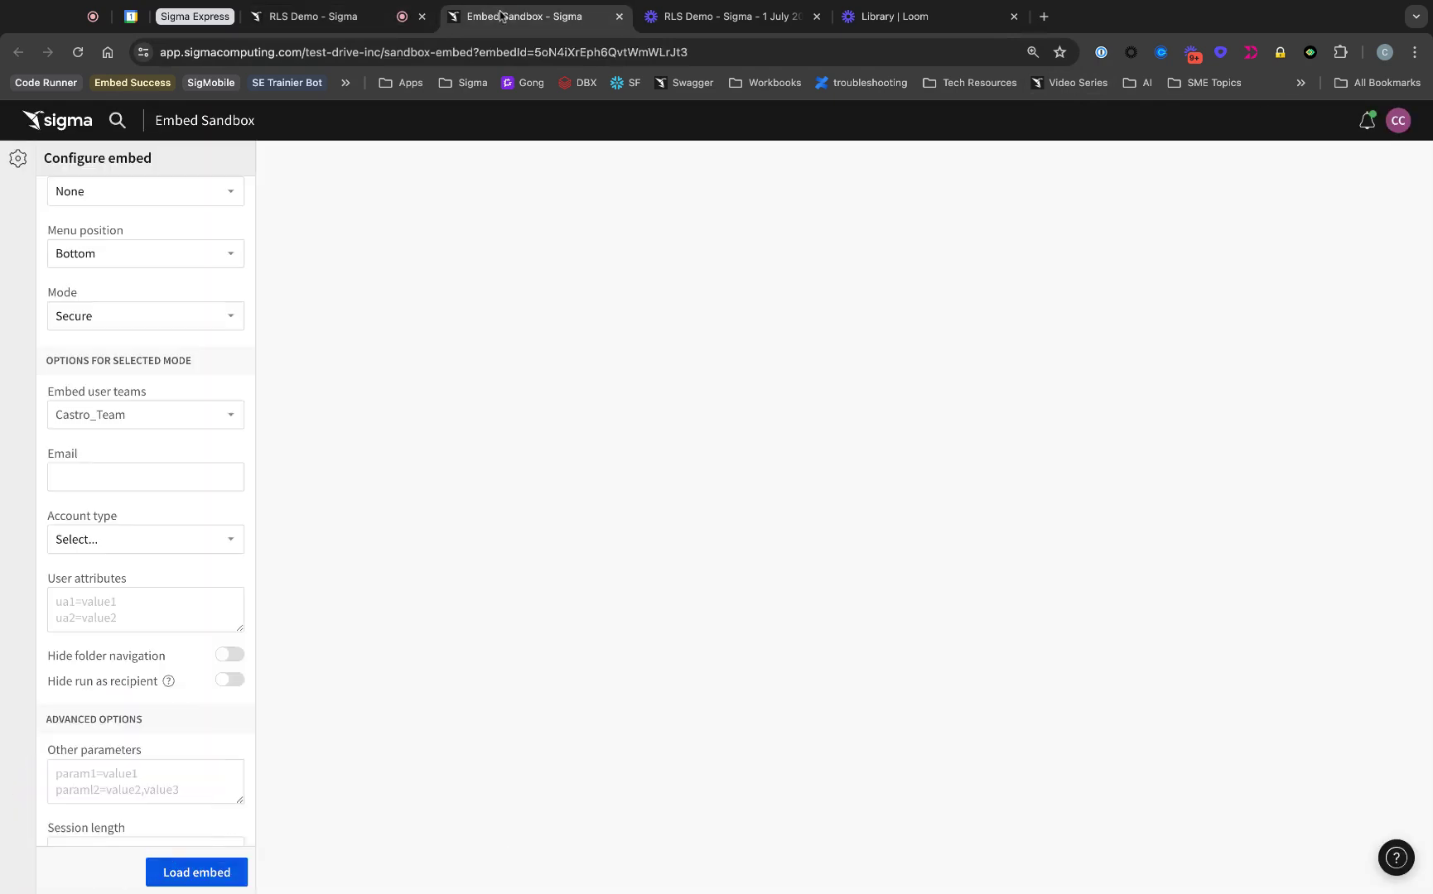
scroll(49, 362, down, 4)
click(162, 344)
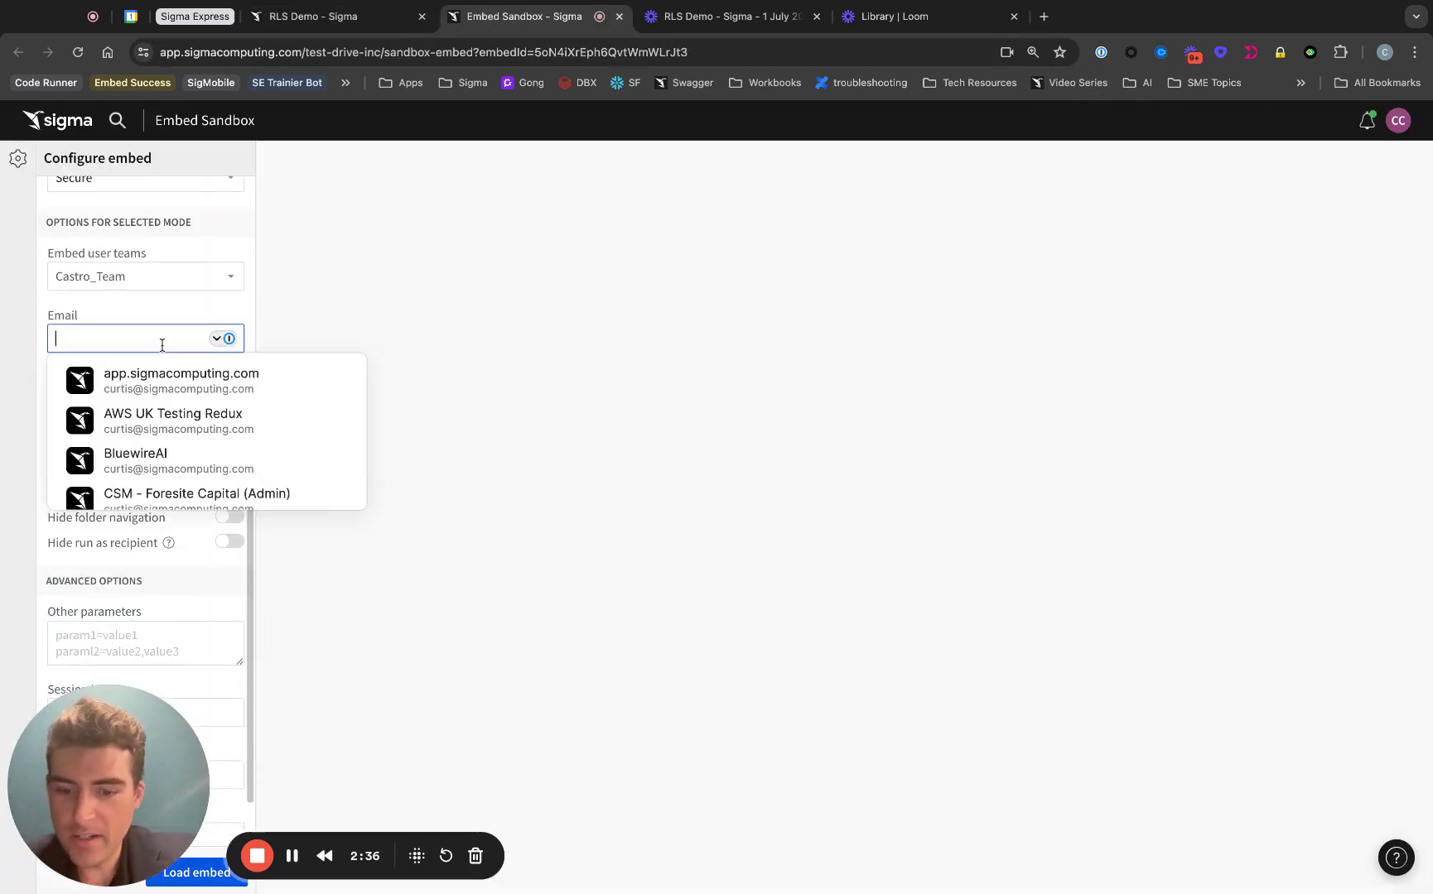
key(super+v)
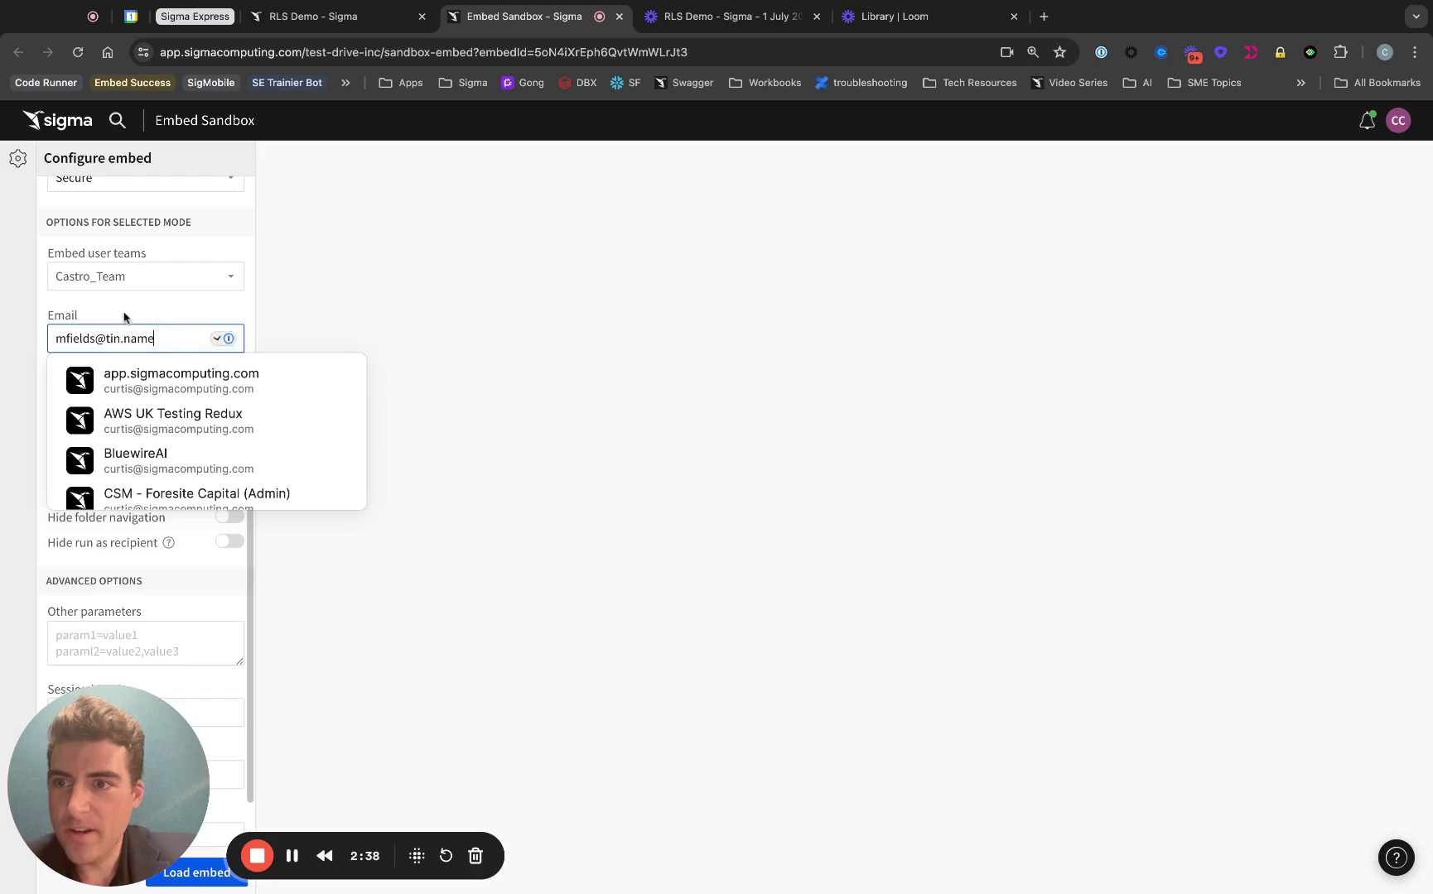
click(87, 314)
click(137, 403)
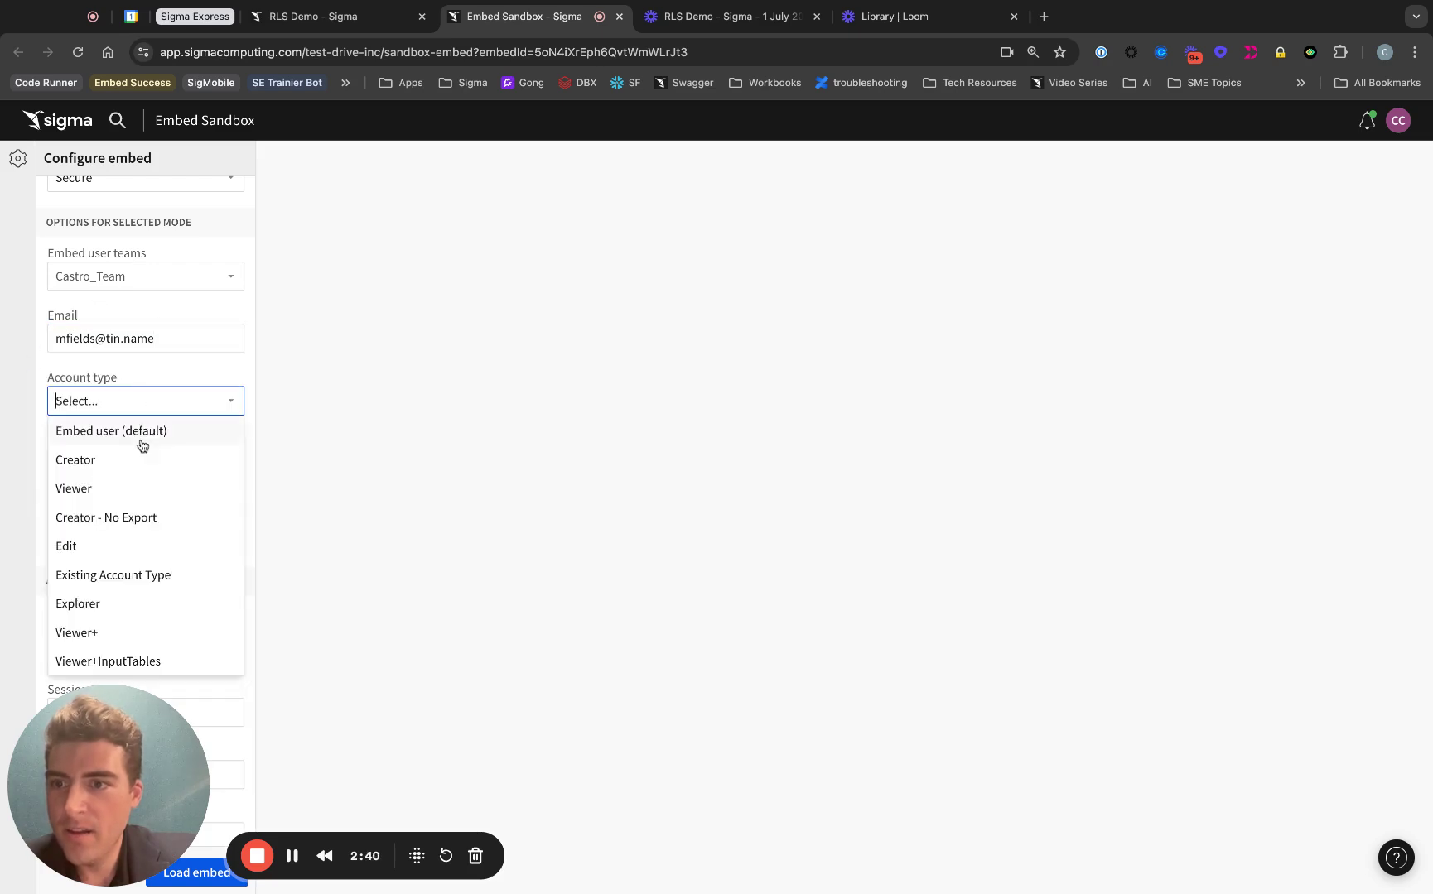
click(142, 438)
scroll(41, 419, down, 2)
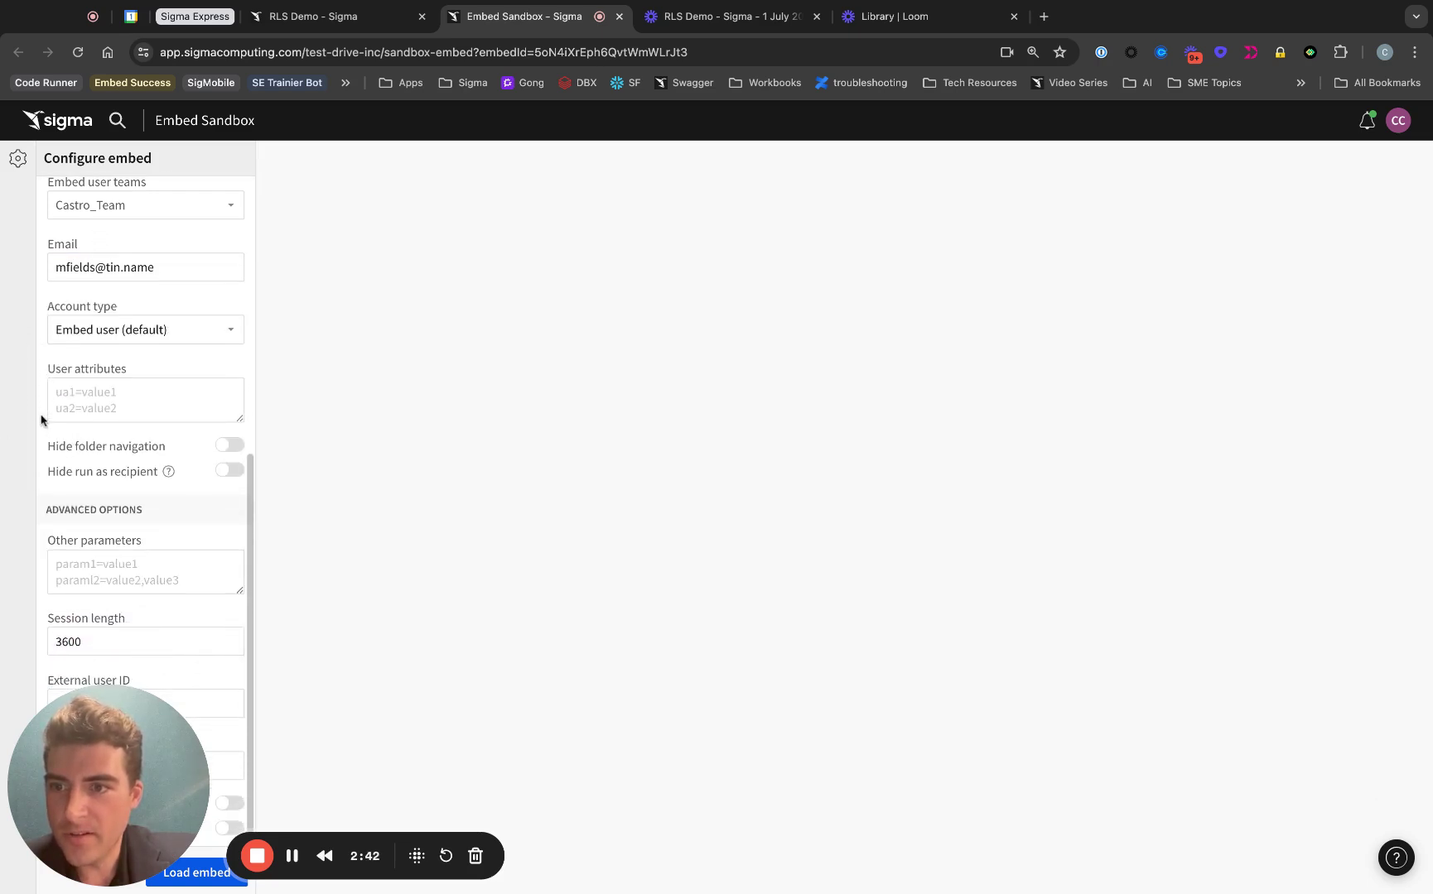
drag(191, 739, 1287, 201)
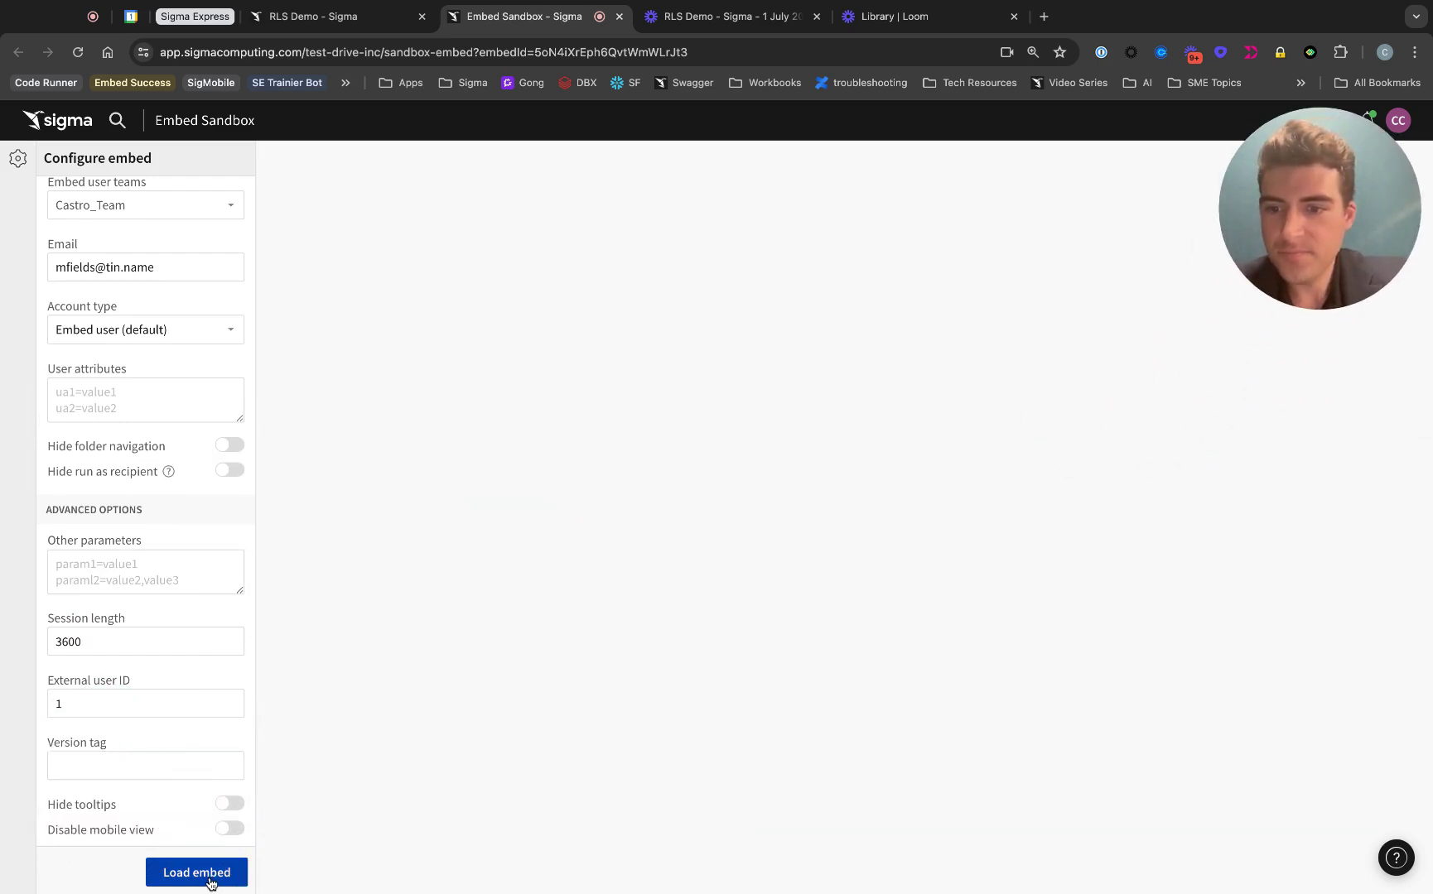
Step: Load the embed and verify it shows 1,394 rows with CountDistinct of CUST_EMAIL at 1
click(206, 878)
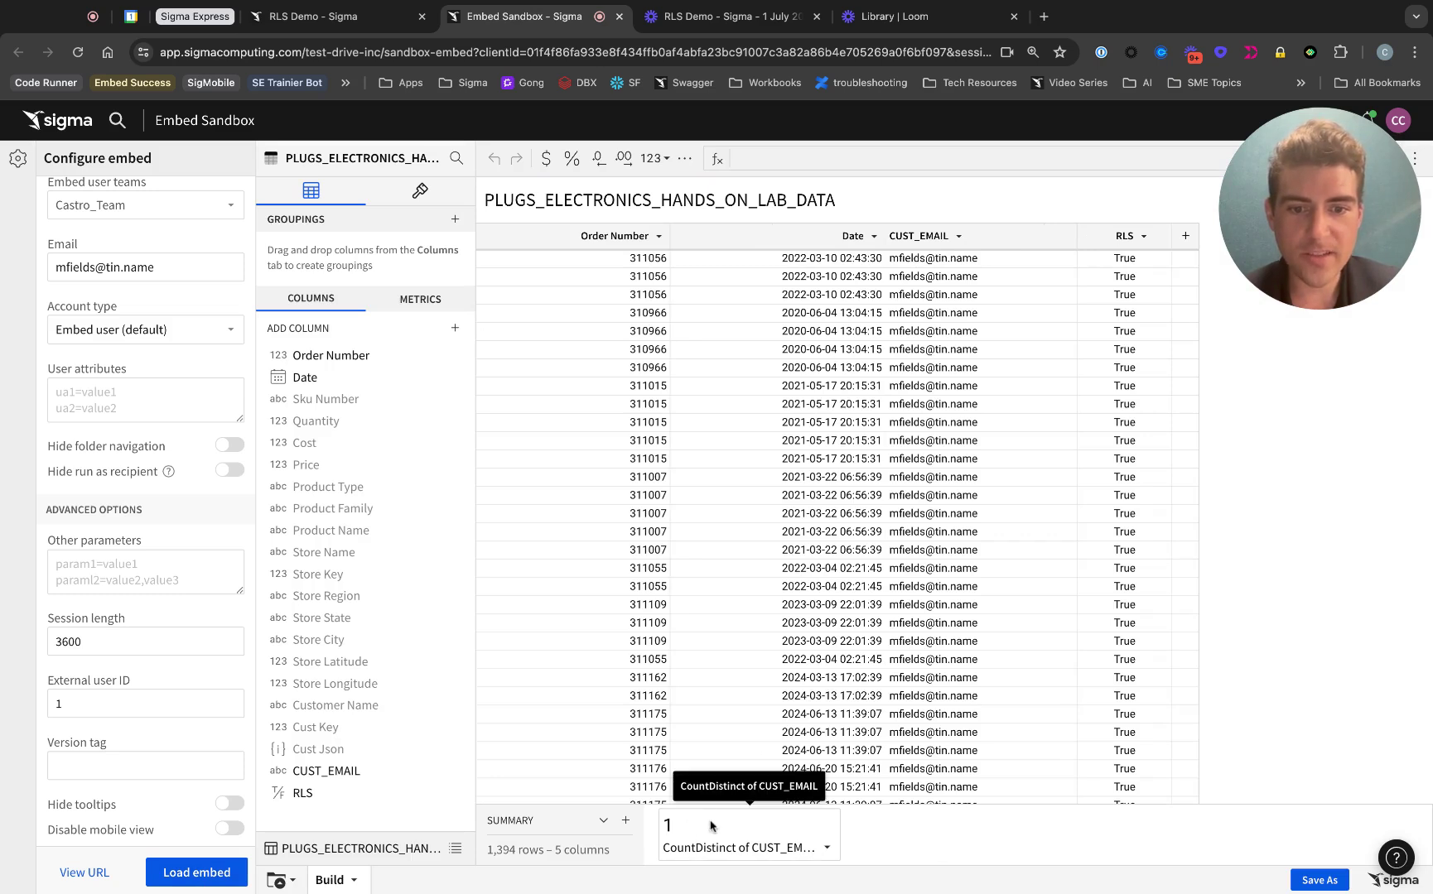
scroll(851, 637, down, 1)
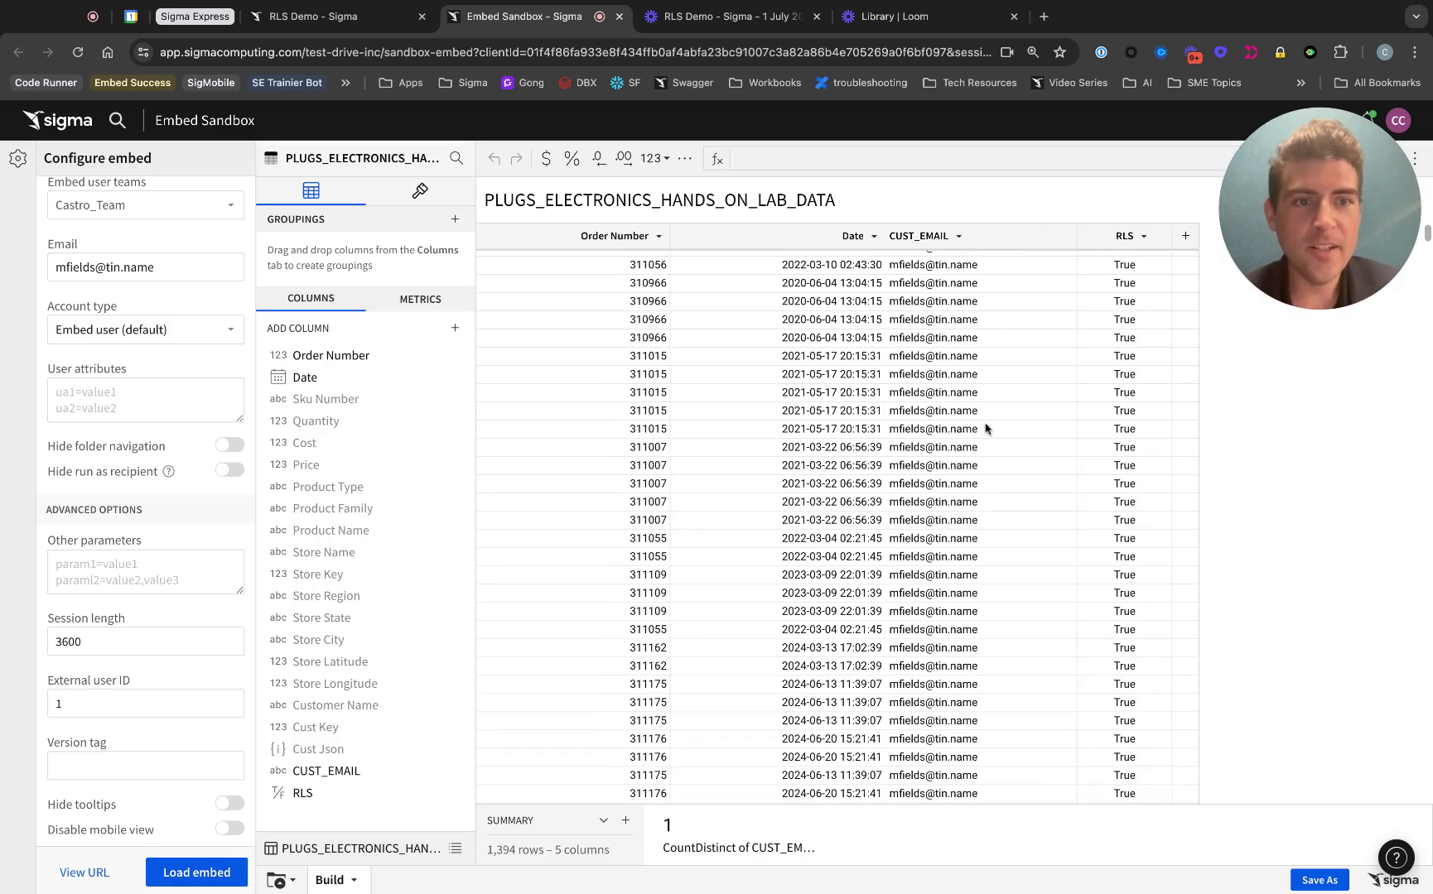
scroll(1023, 391, down, 10)
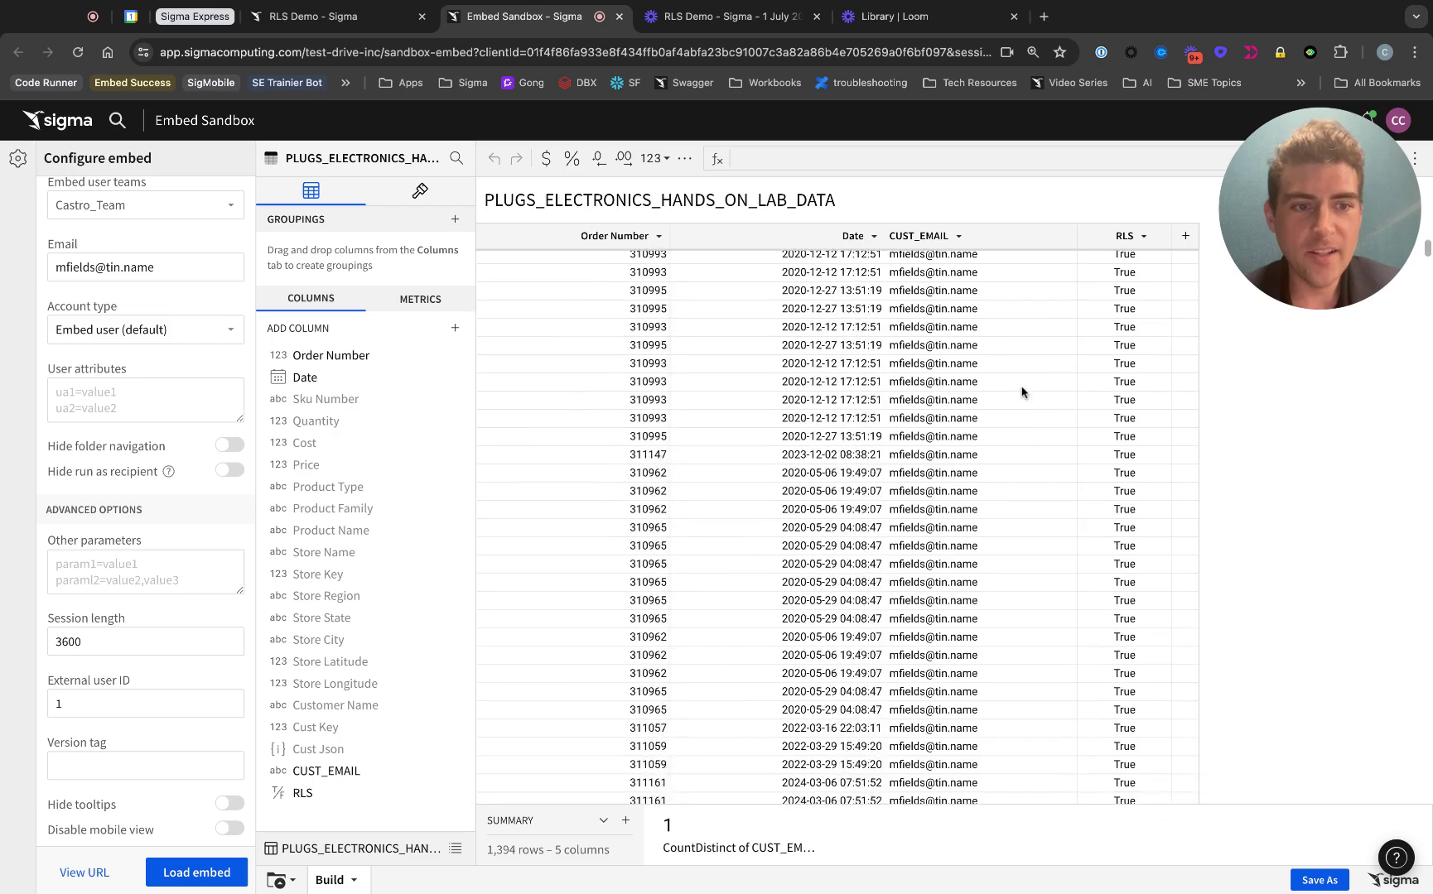
scroll(1023, 391, down, 5)
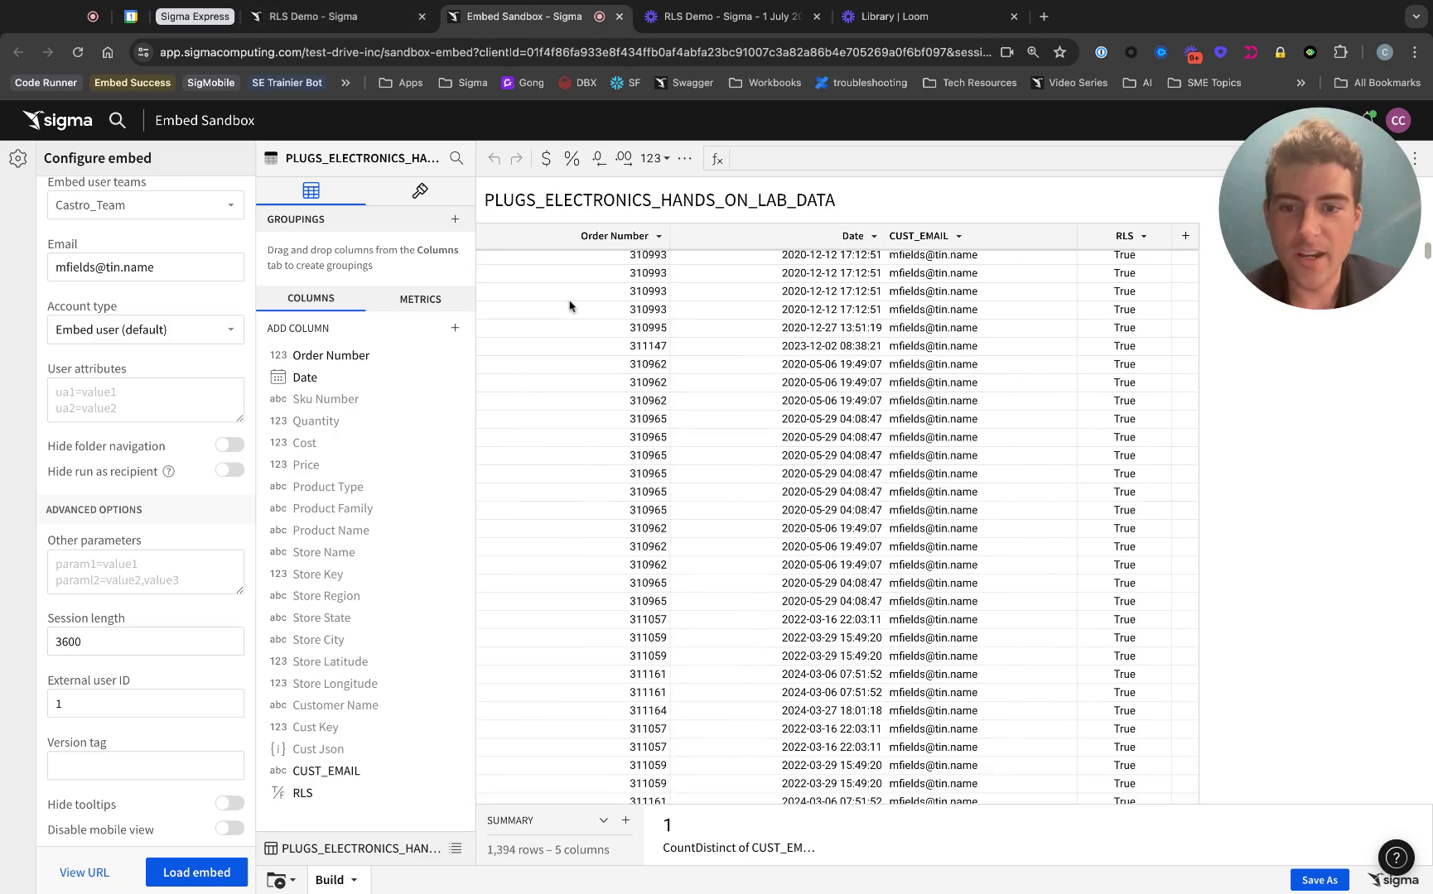
Step: Back in the RLS Demo workbook, select the whole RLS column formula for editing
click(313, 15)
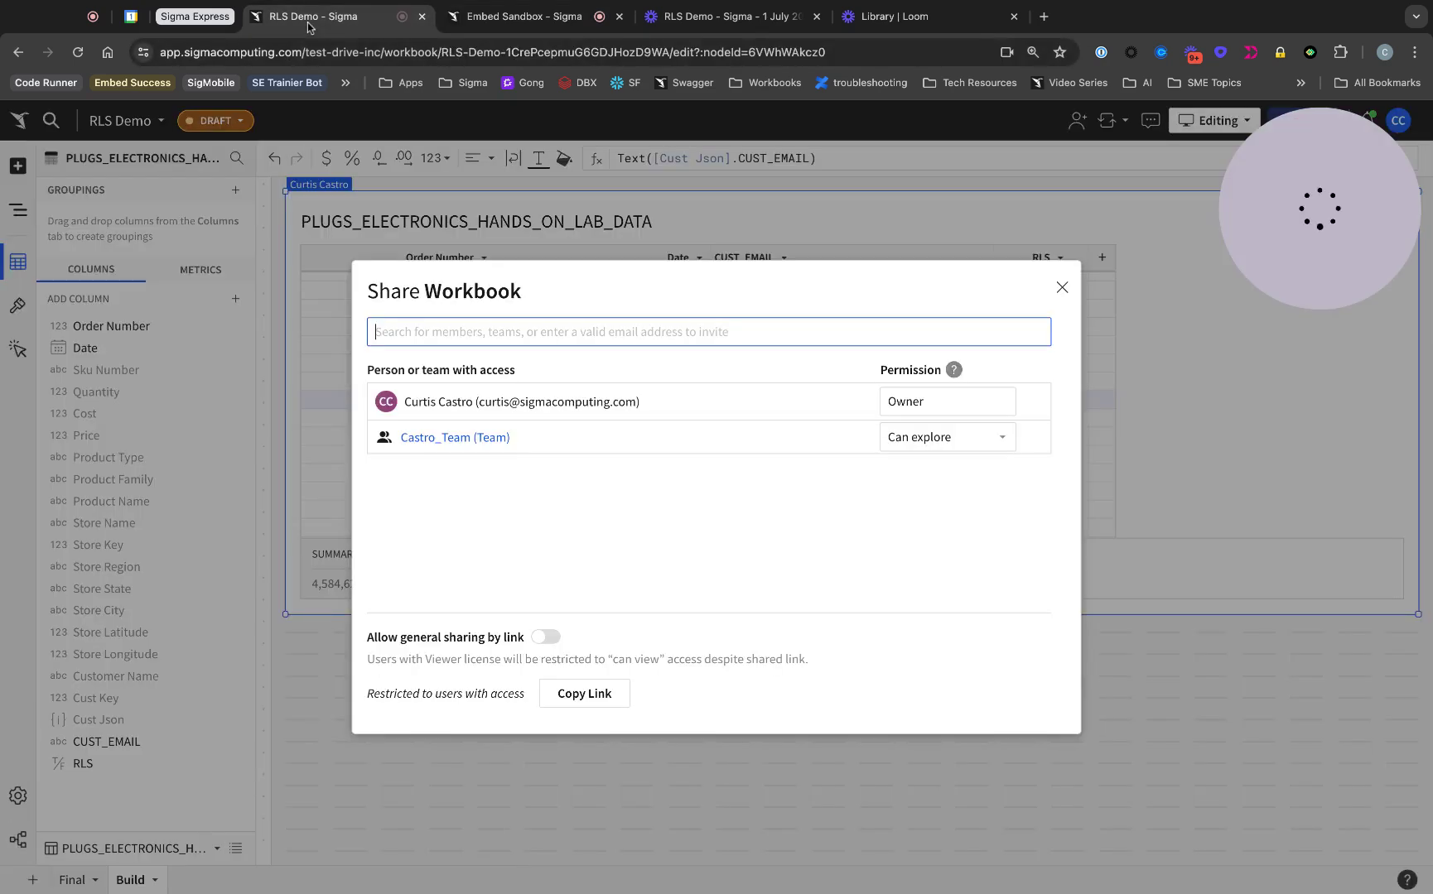
click(1062, 288)
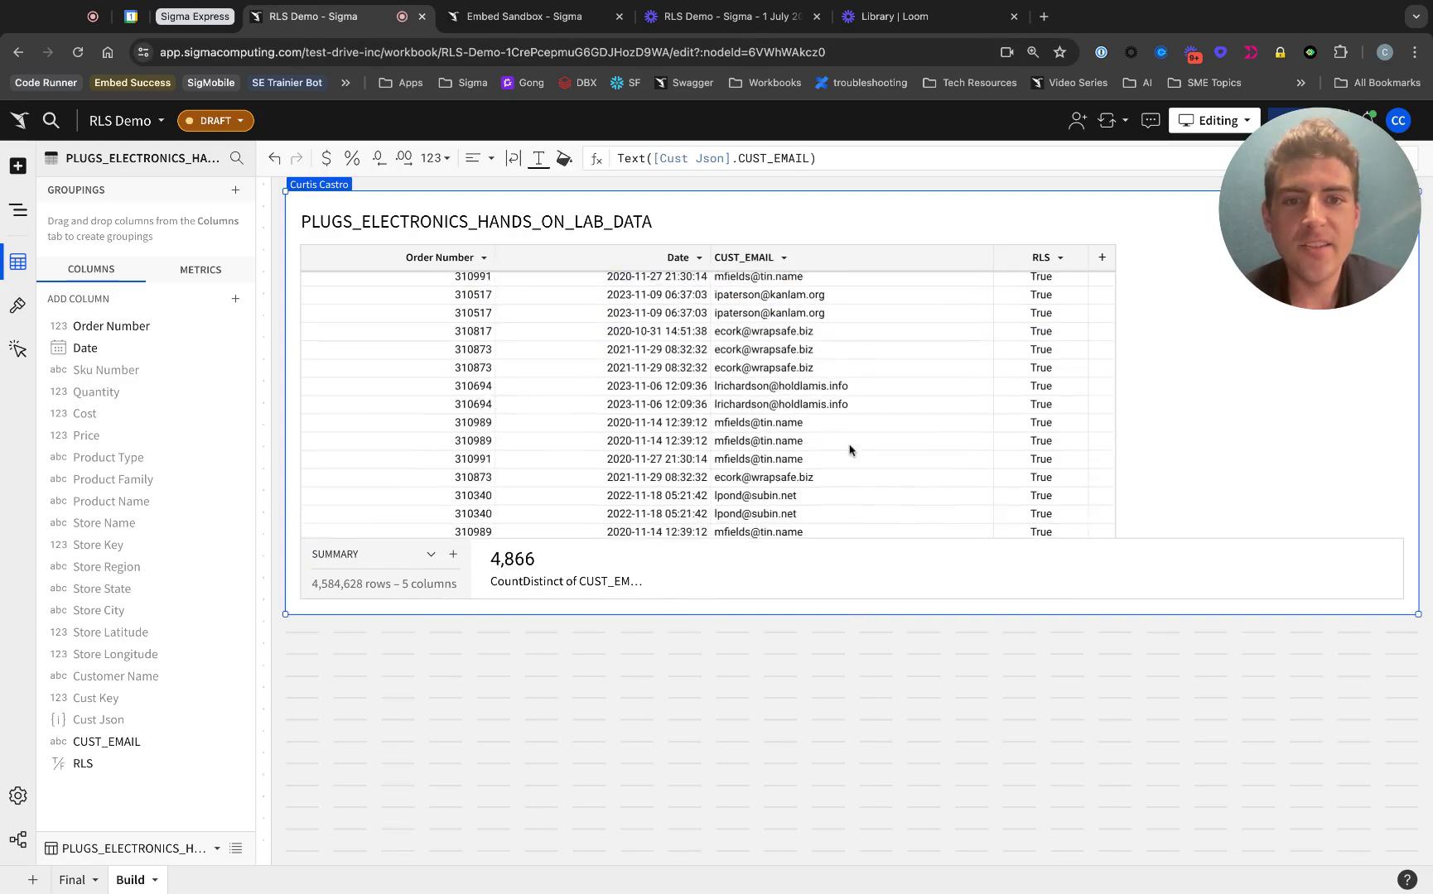
click(1031, 256)
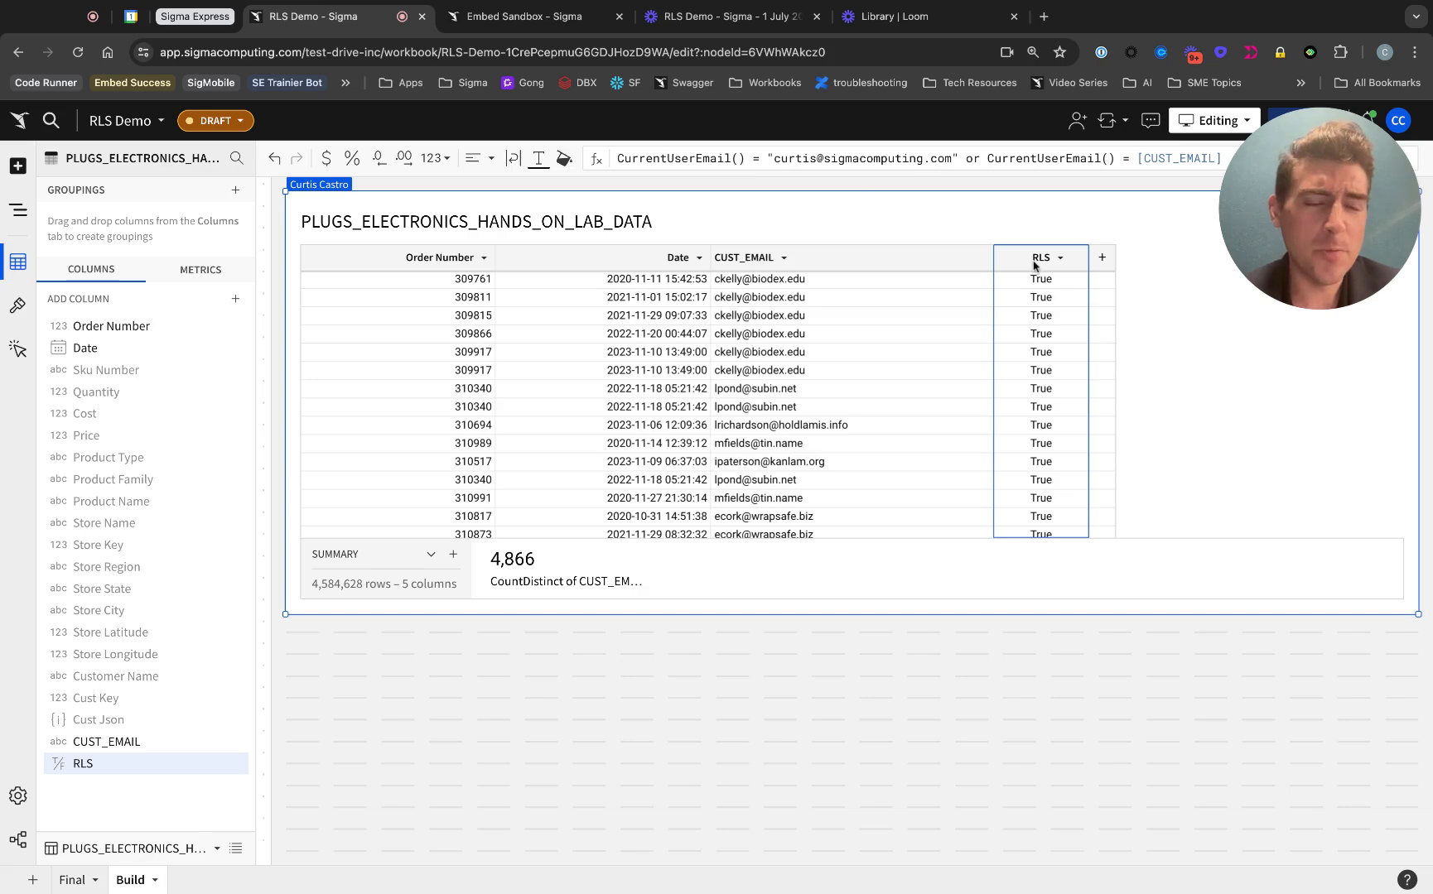
click(870, 157)
key(ctrl+a)
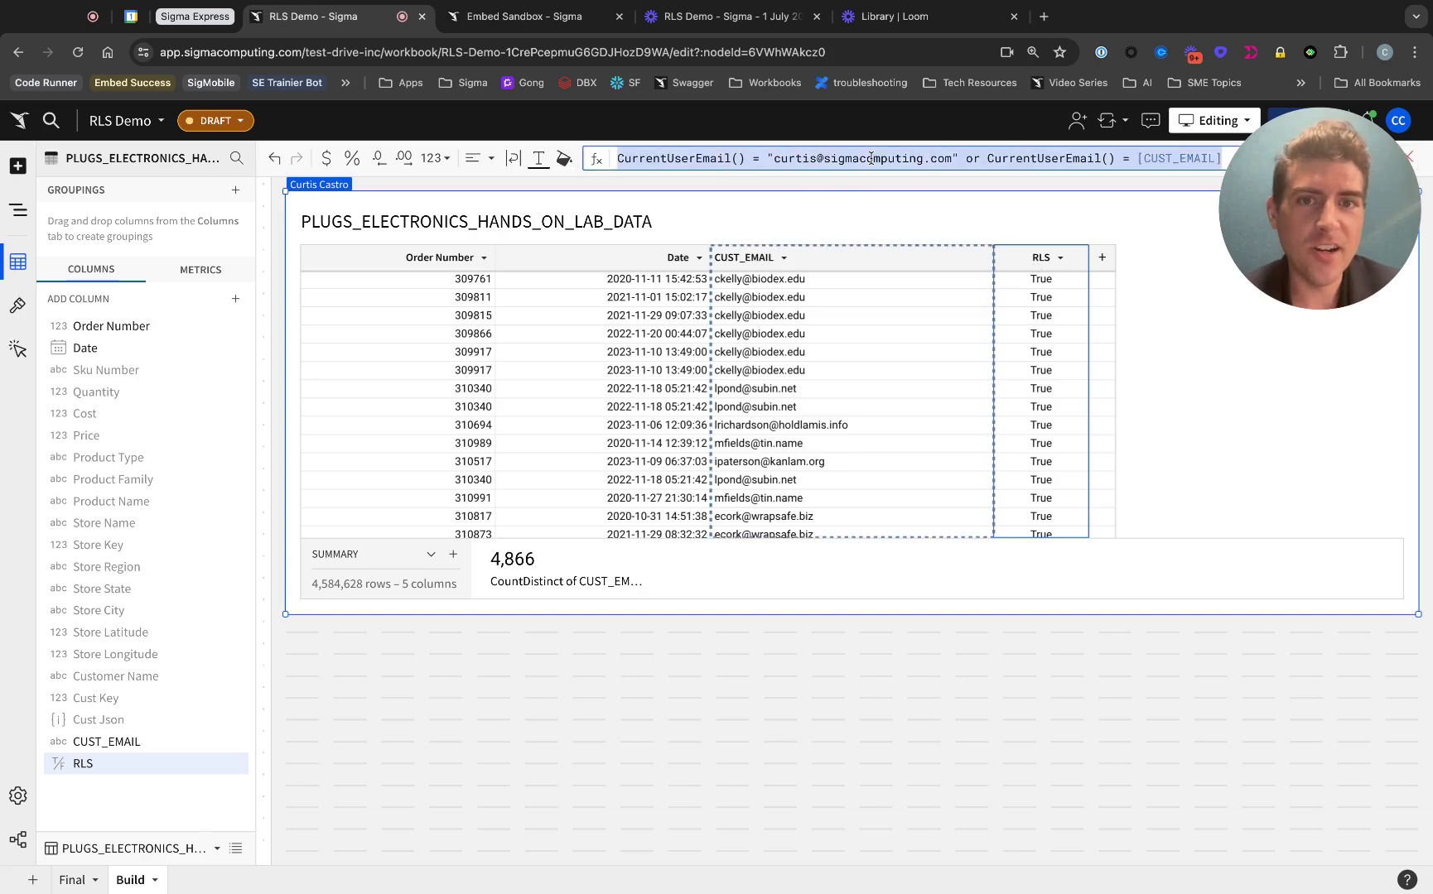